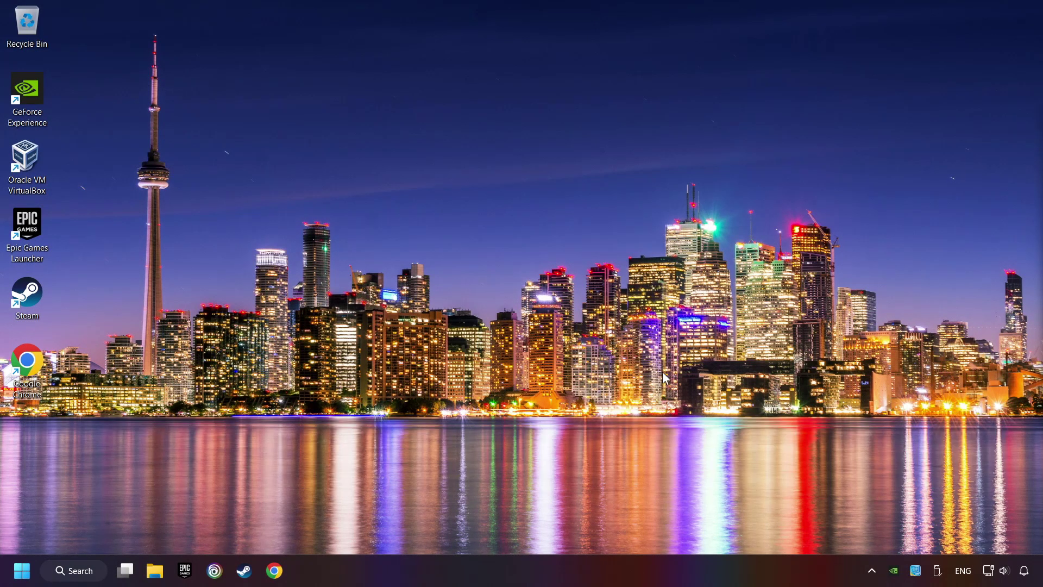
From the clock's Adjust date and time, turn on automatic time zone and automatic time.
right_click(1025, 571)
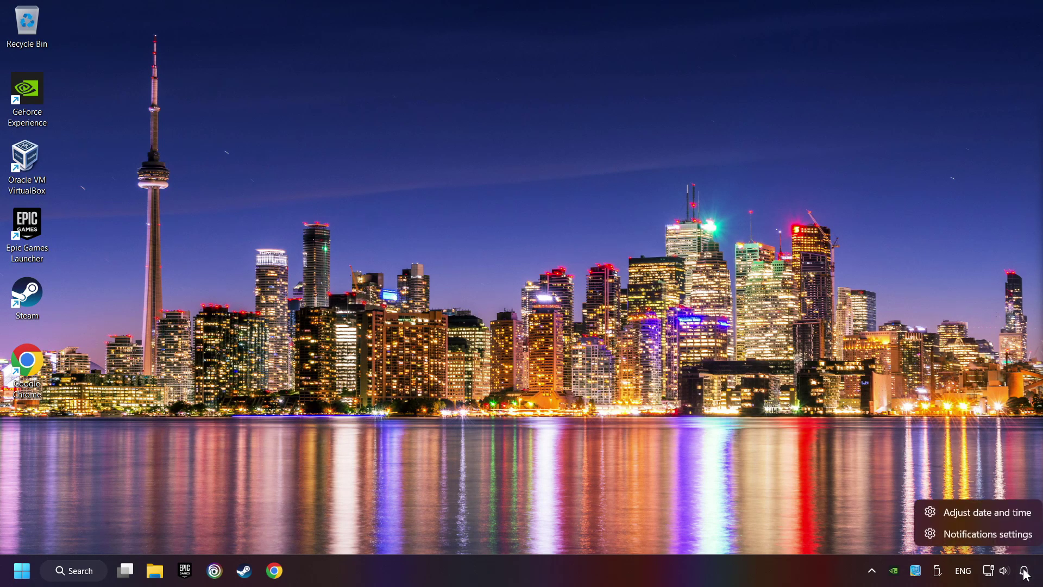
click(994, 511)
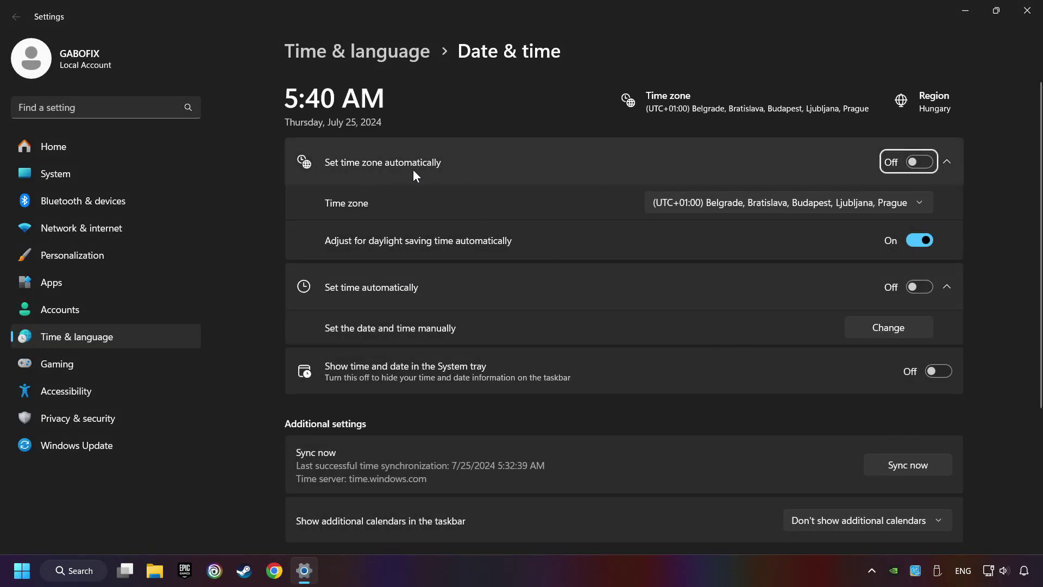
click(920, 164)
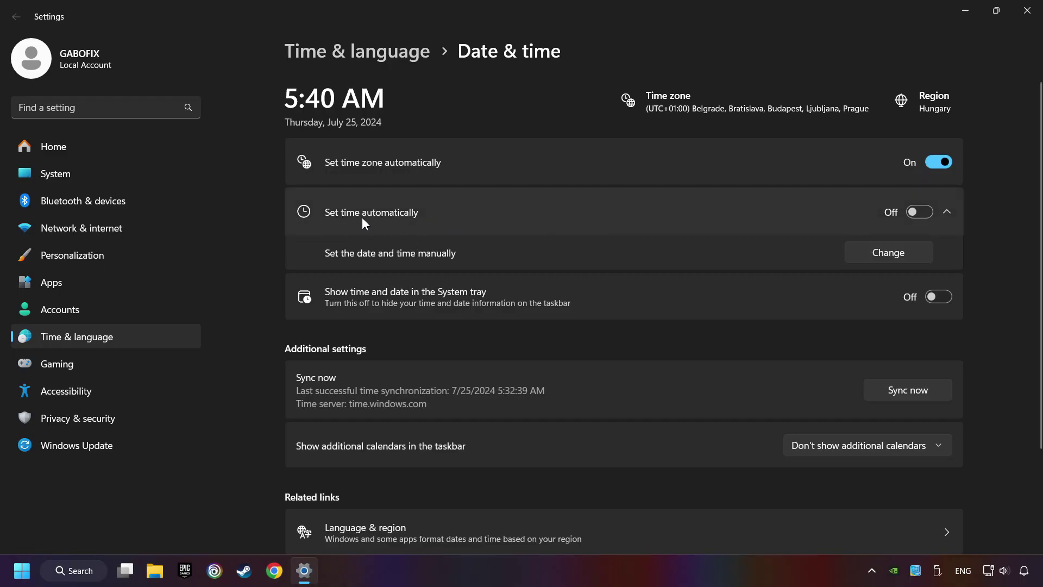
click(921, 212)
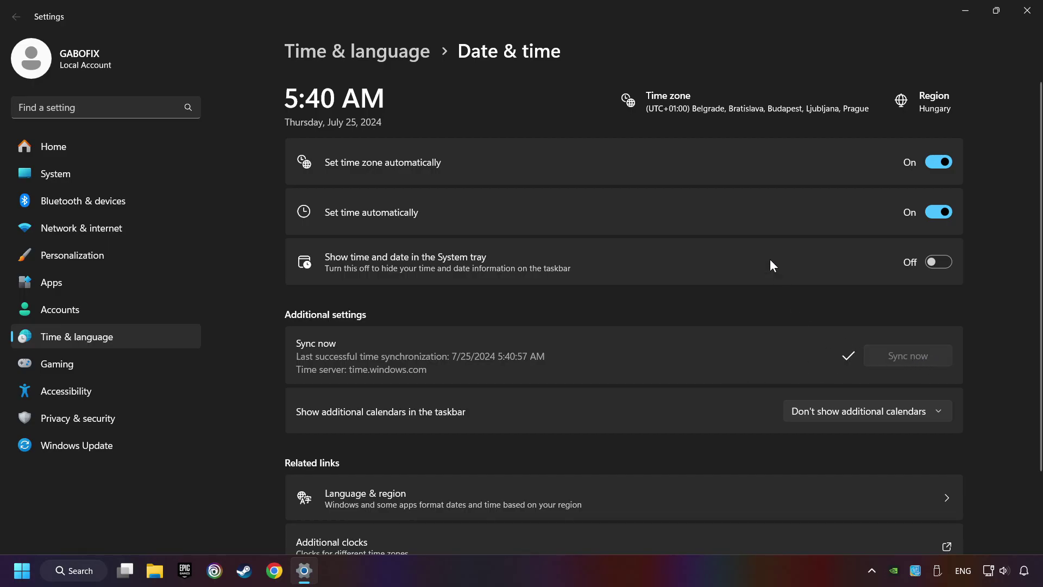
Save the manual proxy server setup with proxy left Off, then close Settings.
click(1026, 11)
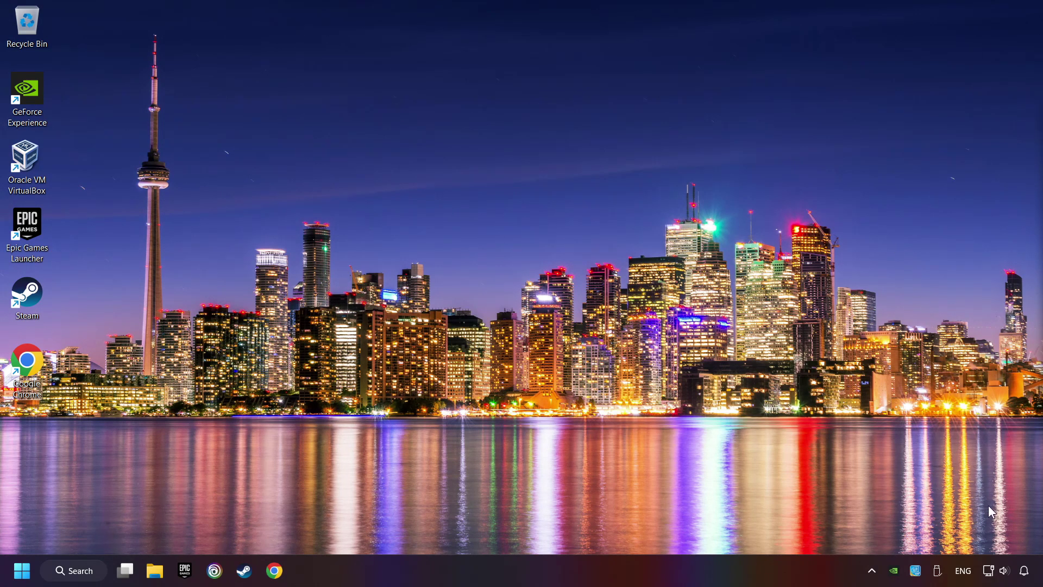
right_click(990, 570)
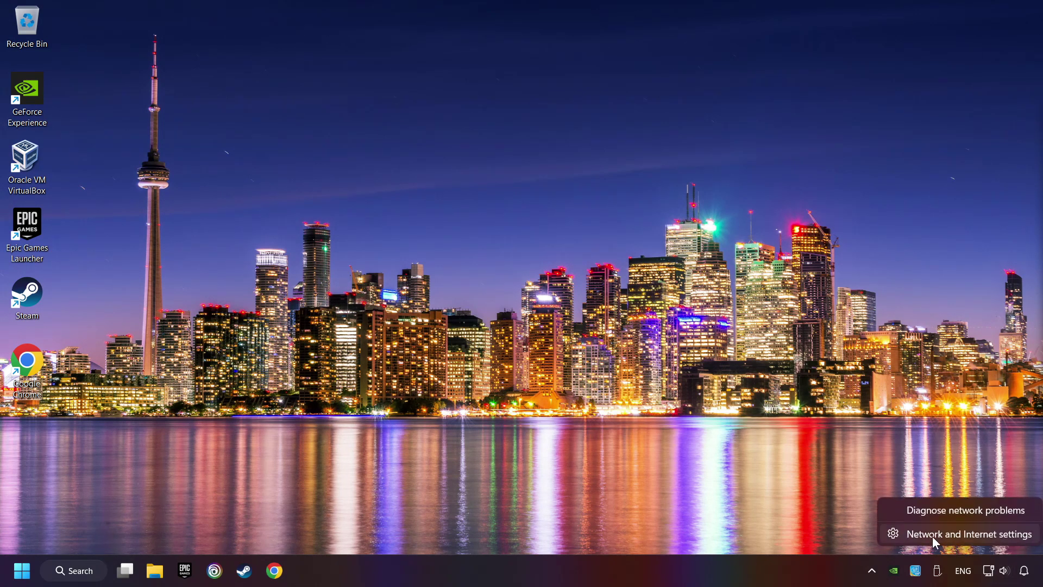
click(977, 536)
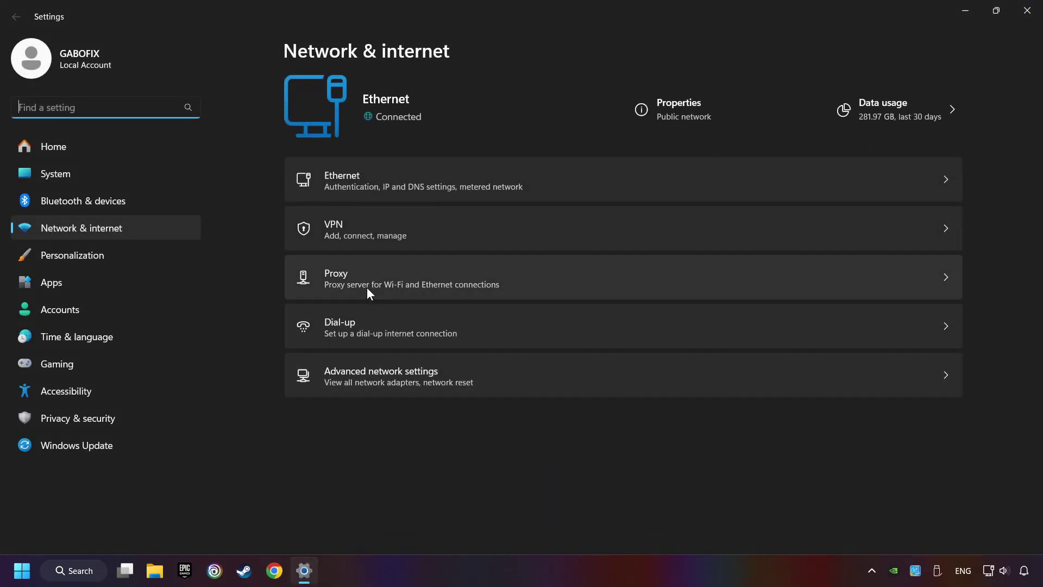
click(366, 275)
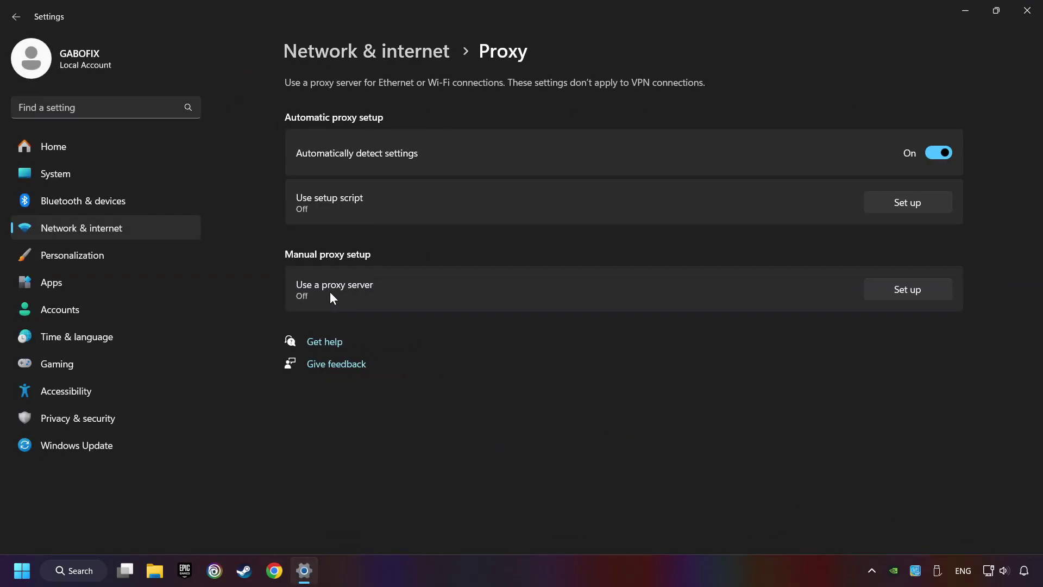
click(924, 291)
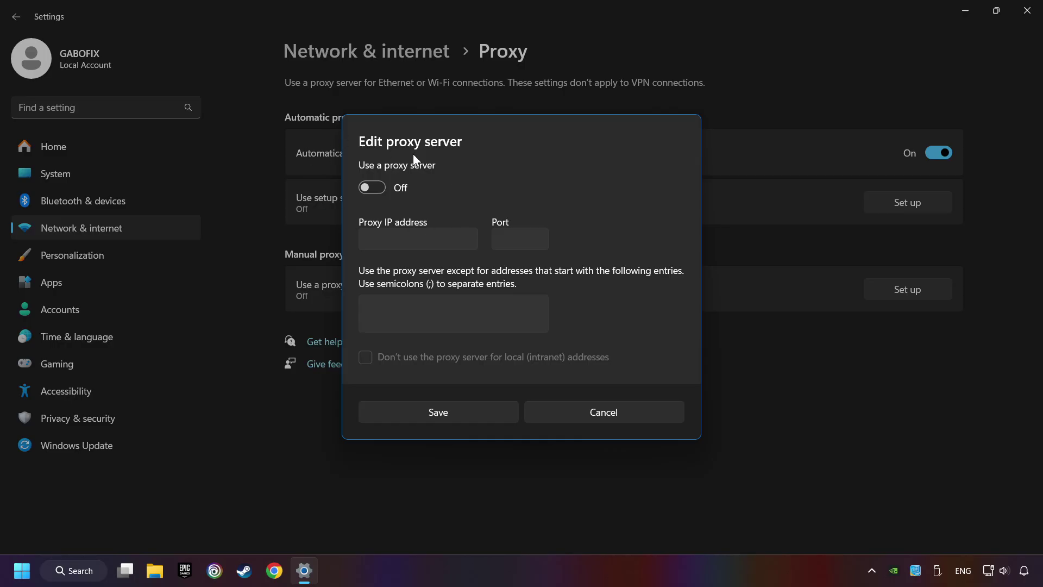
click(429, 414)
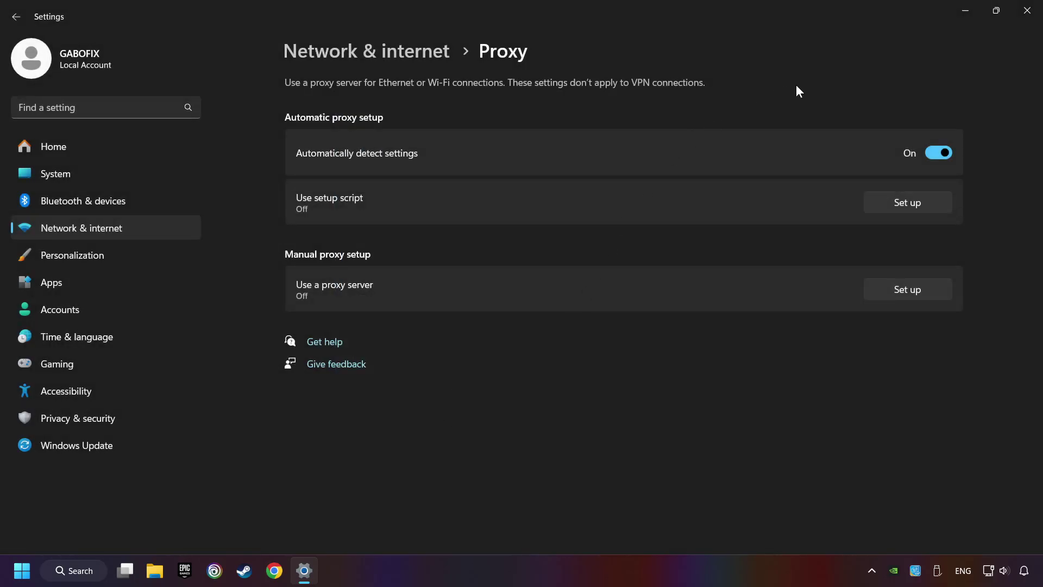
click(1027, 11)
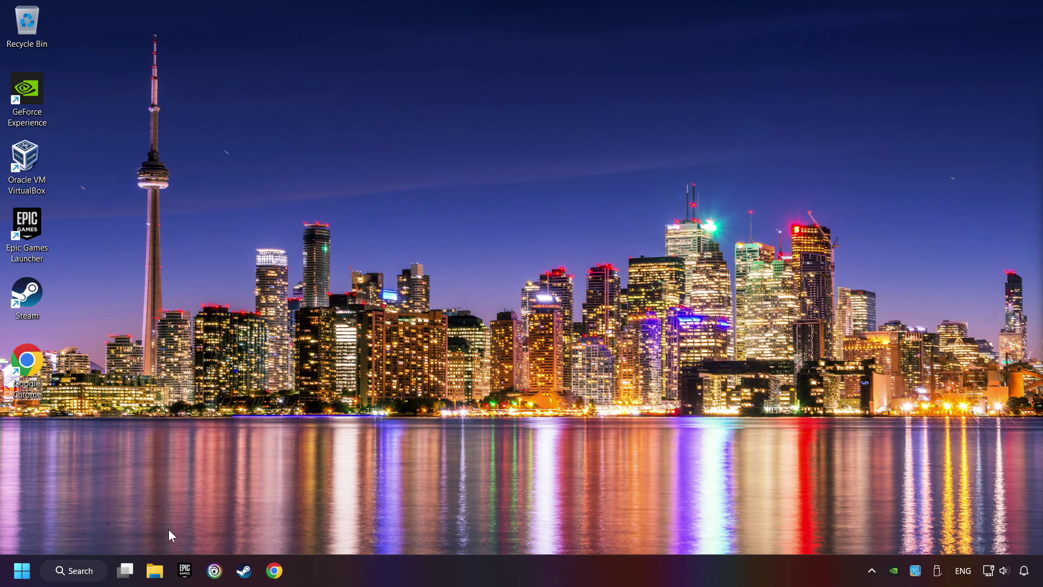
Run Command Prompt as administrator from a cmd search, positioned beside the commands.txt note.
click(80, 572)
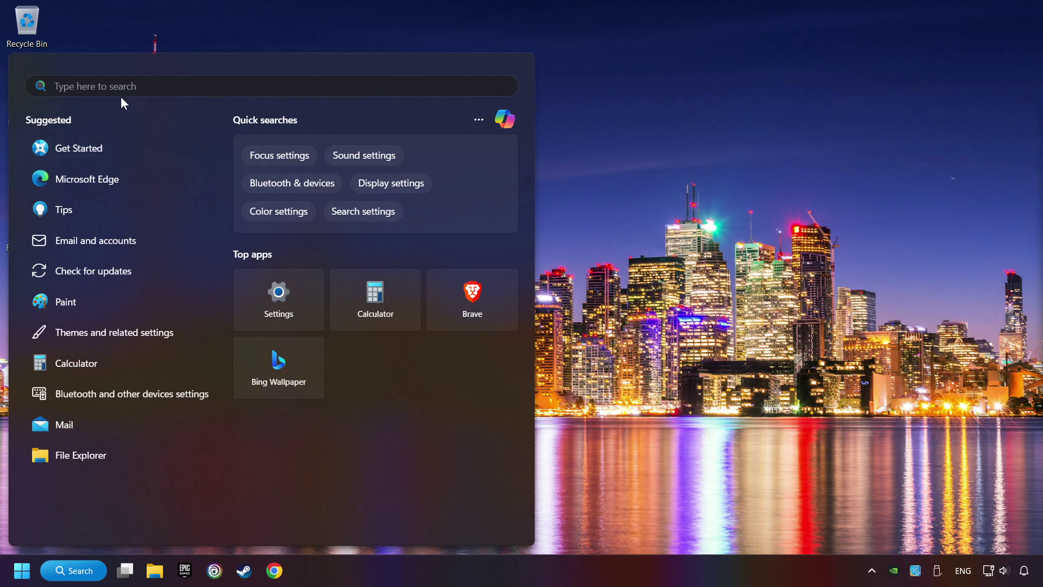
text(cmd)
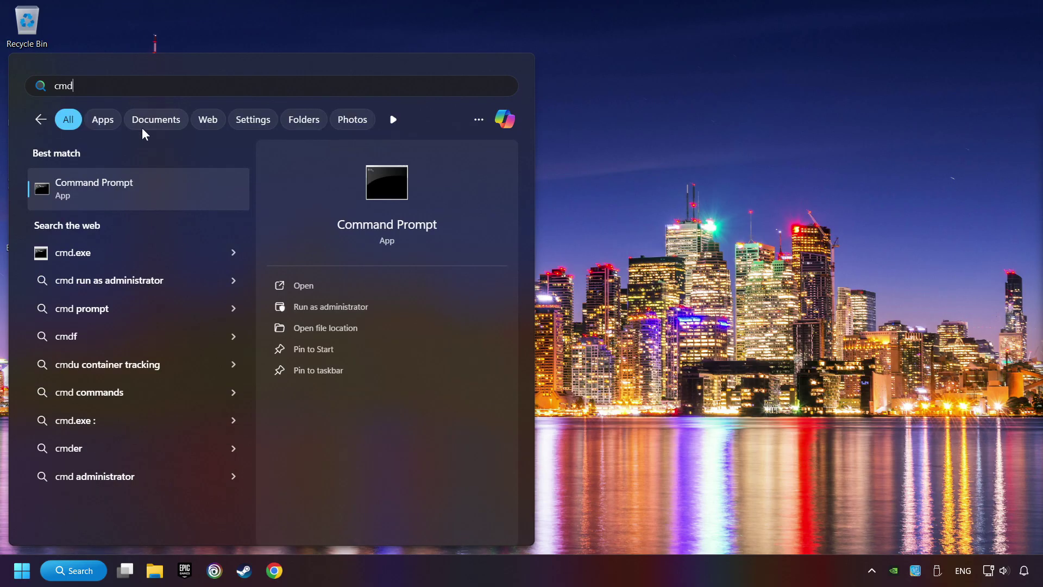
right_click(200, 190)
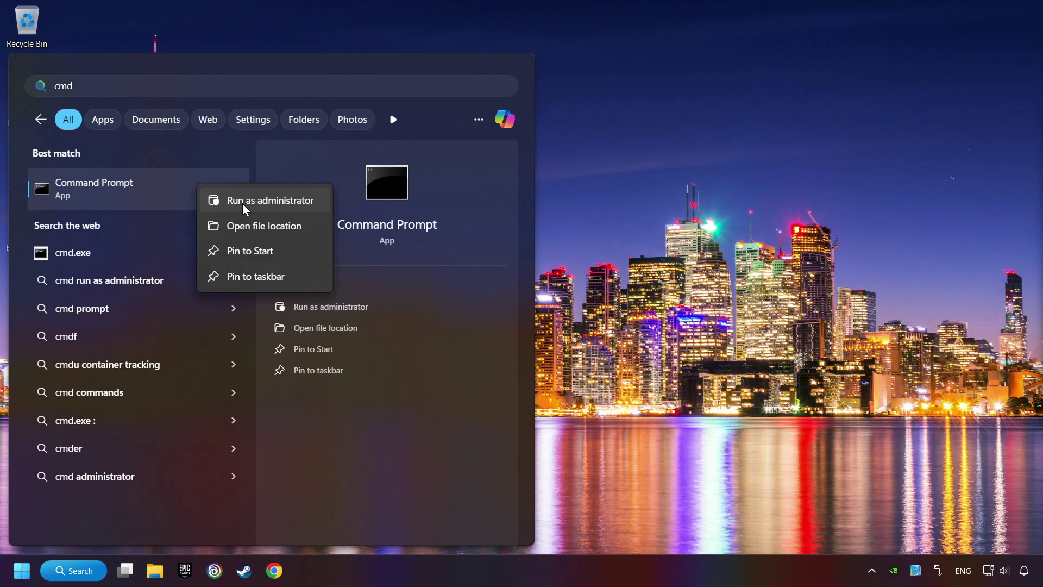
click(259, 201)
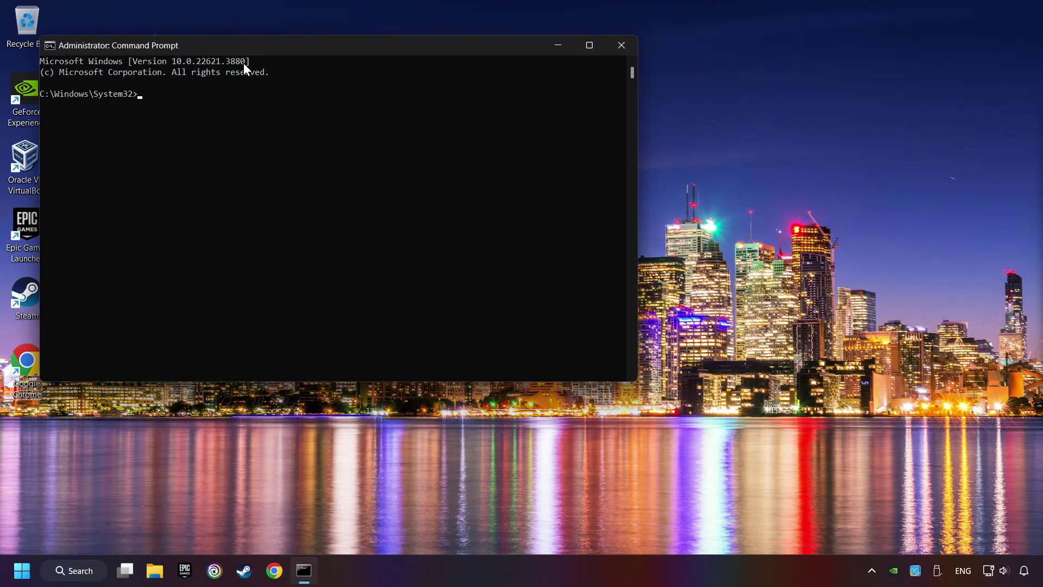
drag(245, 39, 227, 34)
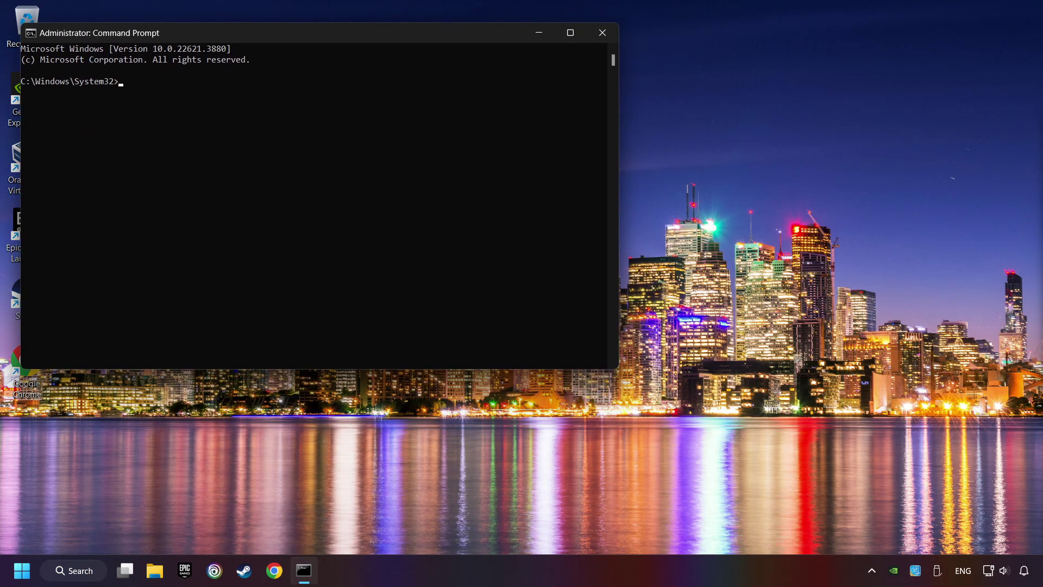
drag(874, 353, 871, 301)
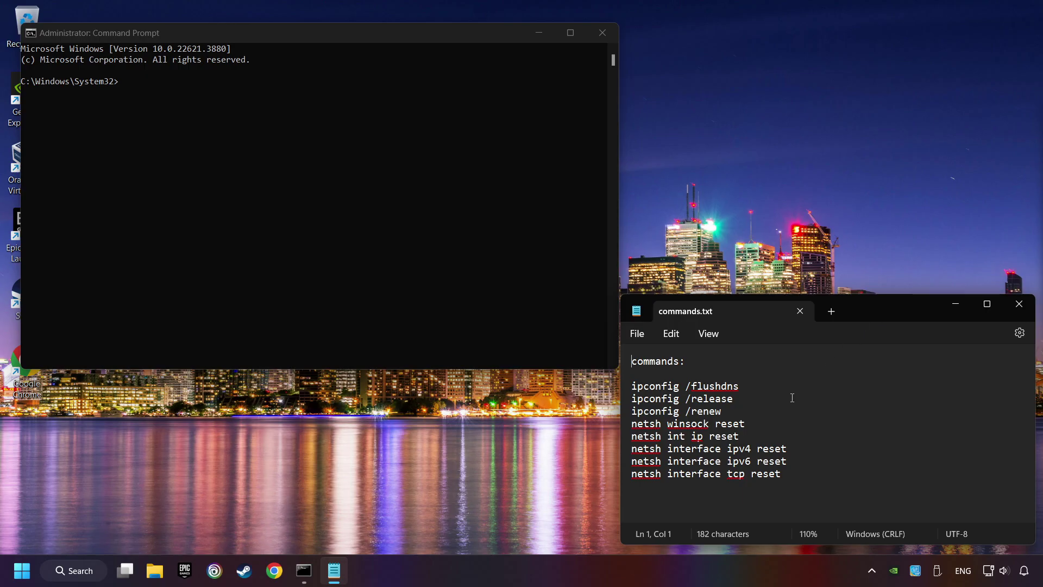
Run ipconfig /flushdns and ipconfig /release, copied from commands.txt, in the admin Command Prompt.
drag(740, 387, 628, 389)
key(ctrl+c)
click(245, 123)
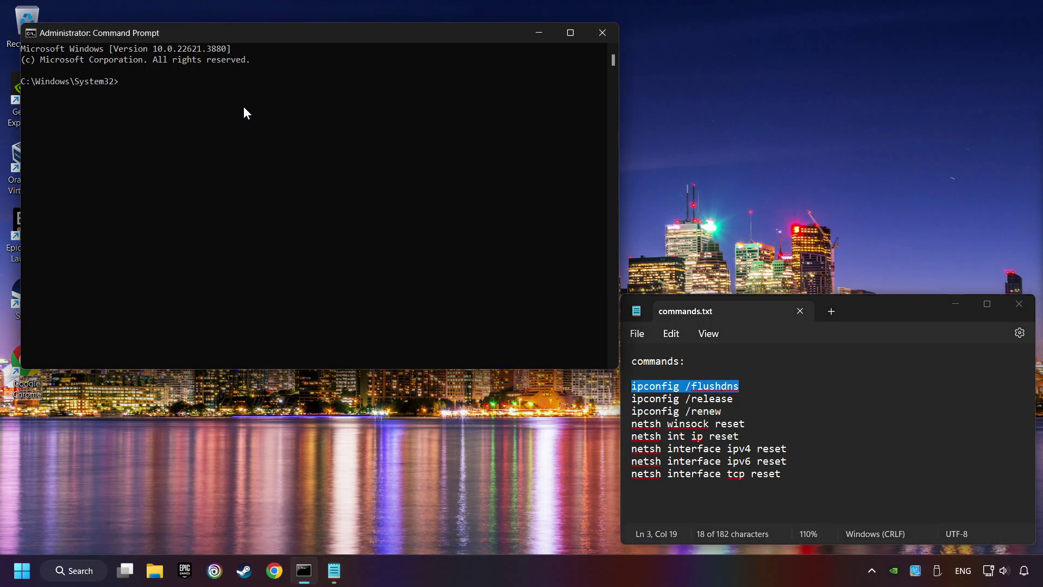
key(ctrl+v)
key(Return)
drag(733, 398, 630, 401)
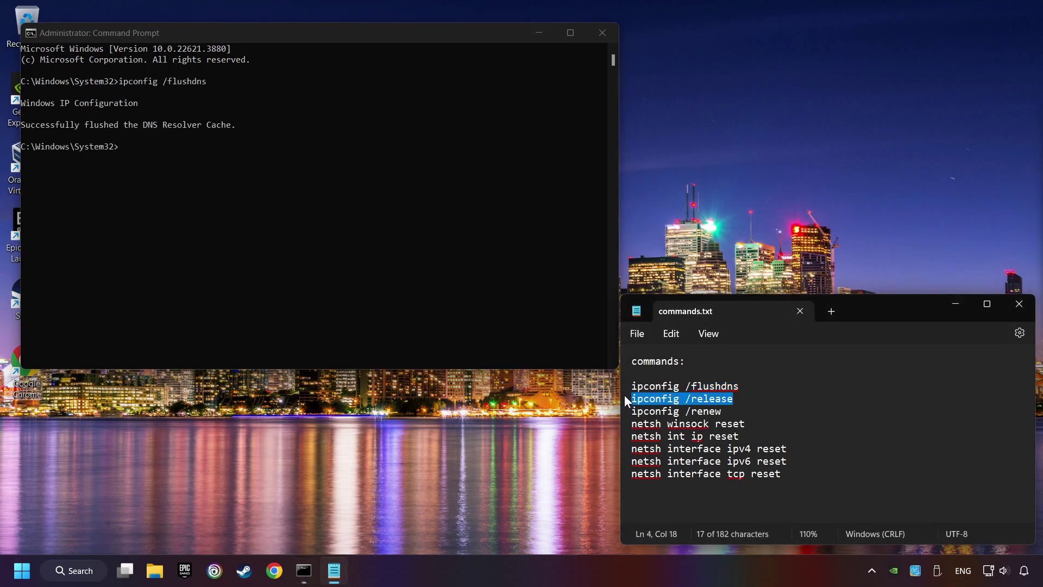
key(ctrl+c)
click(377, 271)
key(ctrl+v)
key(Return)
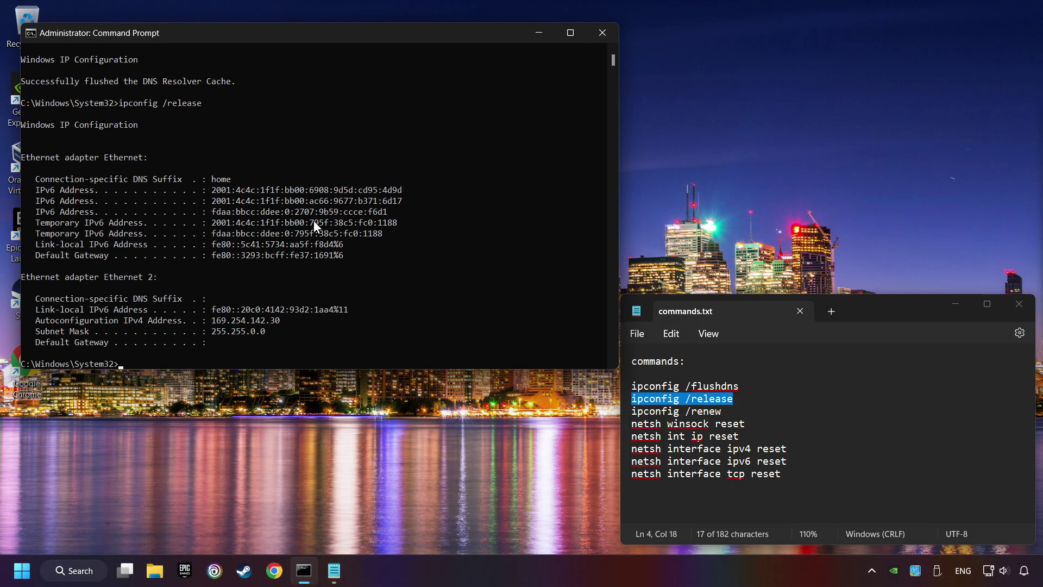
Run ipconfig /renew and netsh winsock reset.
drag(723, 410, 629, 413)
key(ctrl+c)
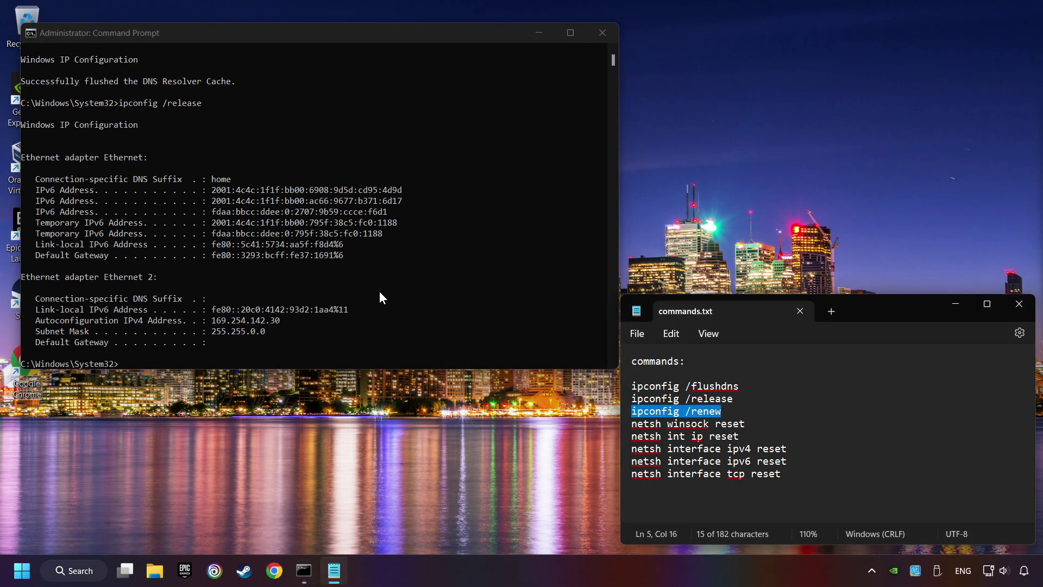
click(335, 261)
key(ctrl+v)
key(Return)
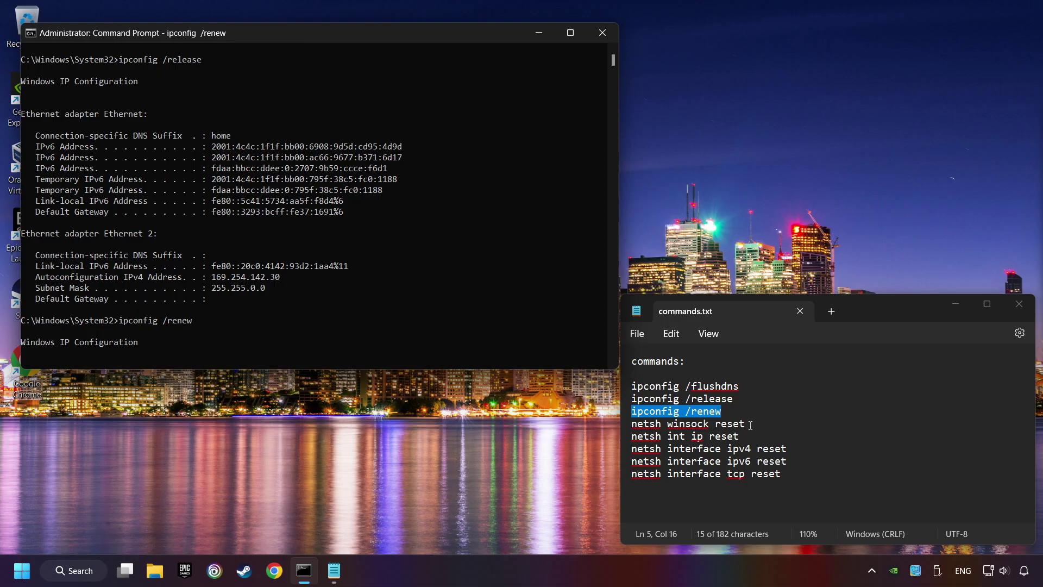
drag(745, 425, 630, 425)
key(ctrl+c)
click(379, 277)
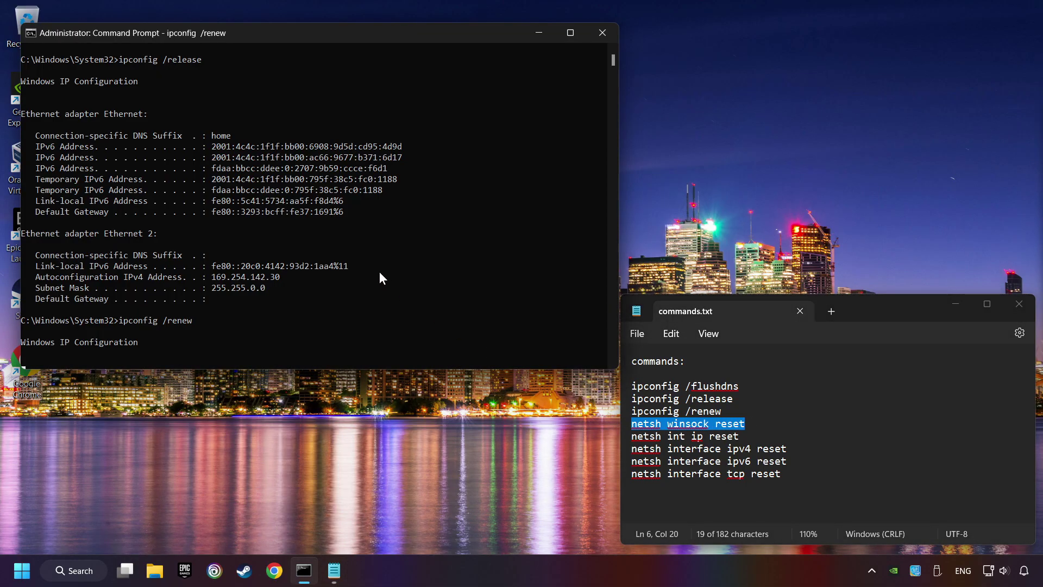
key(ctrl+v)
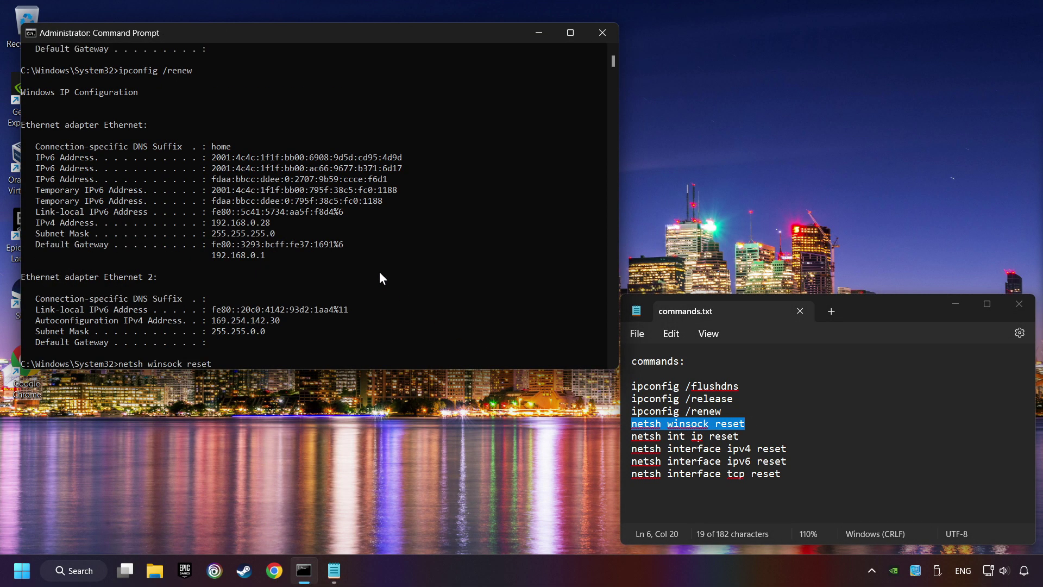
key(Return)
Run netsh int ip reset and netsh interface ipv6 reset.
drag(740, 436, 630, 436)
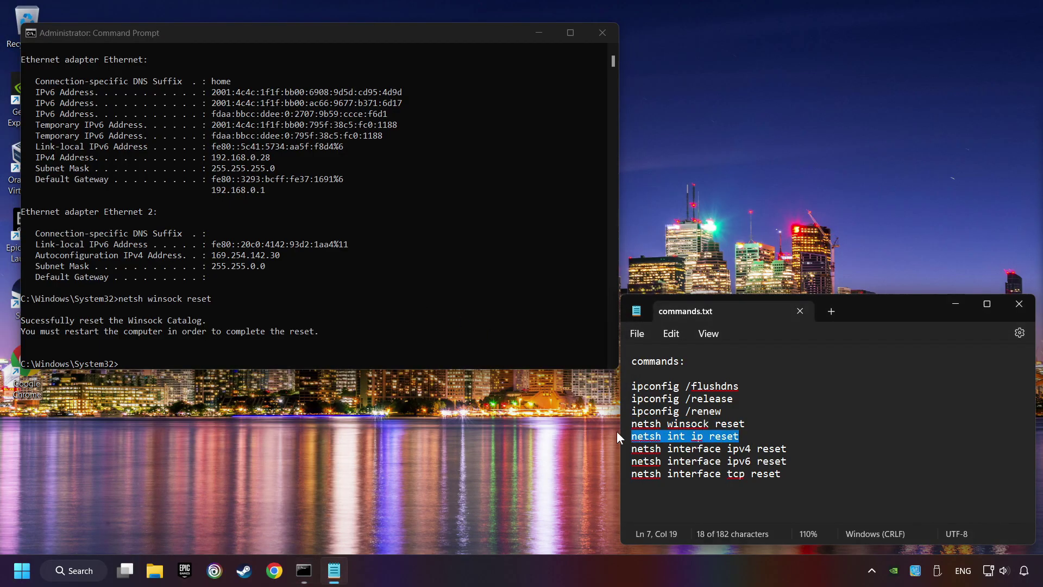
key(ctrl+c)
click(295, 266)
key(ctrl+v)
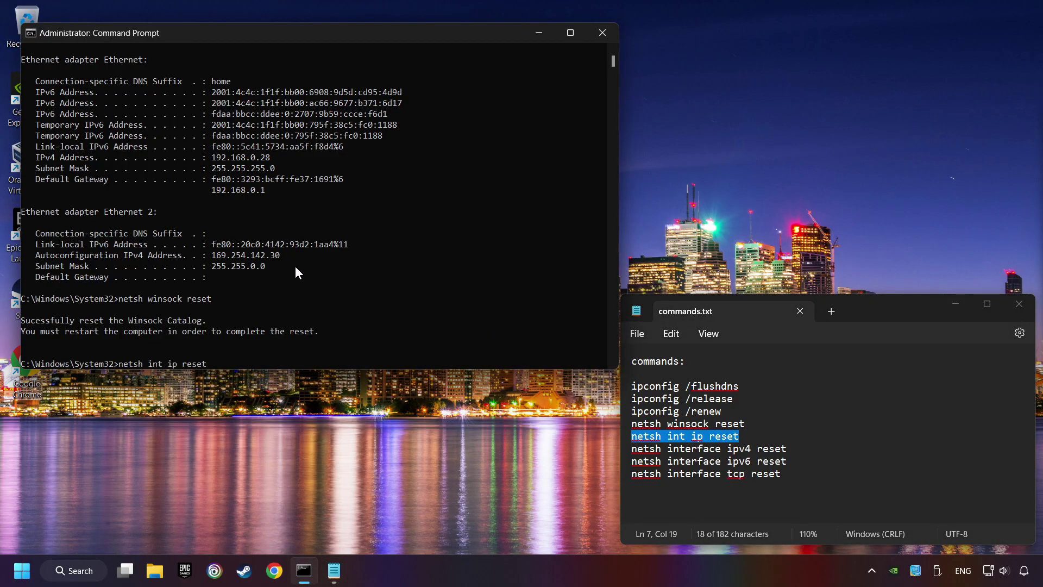
key(Return)
drag(799, 449, 630, 449)
key(ctrl+c)
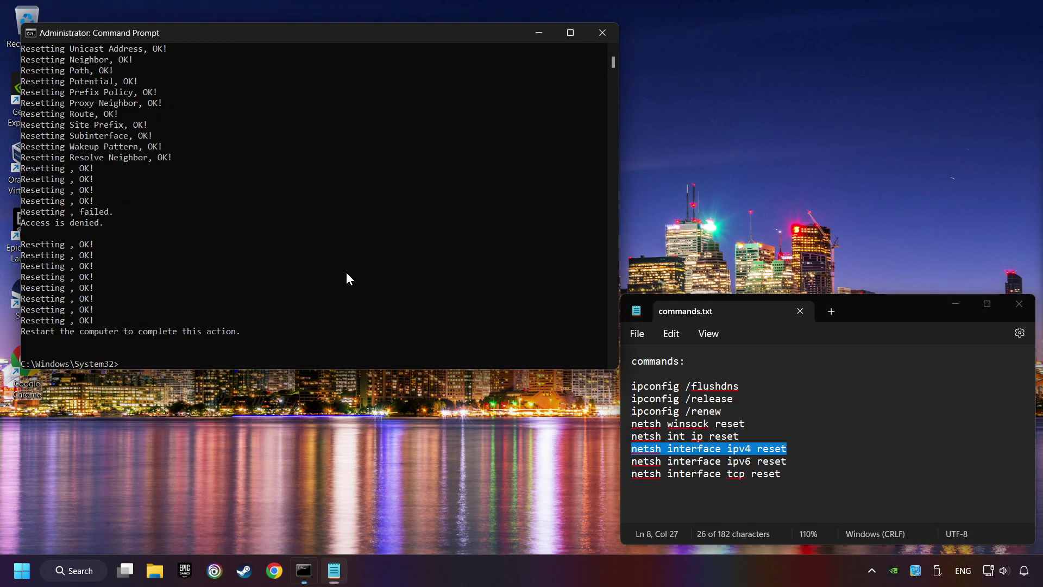
click(348, 279)
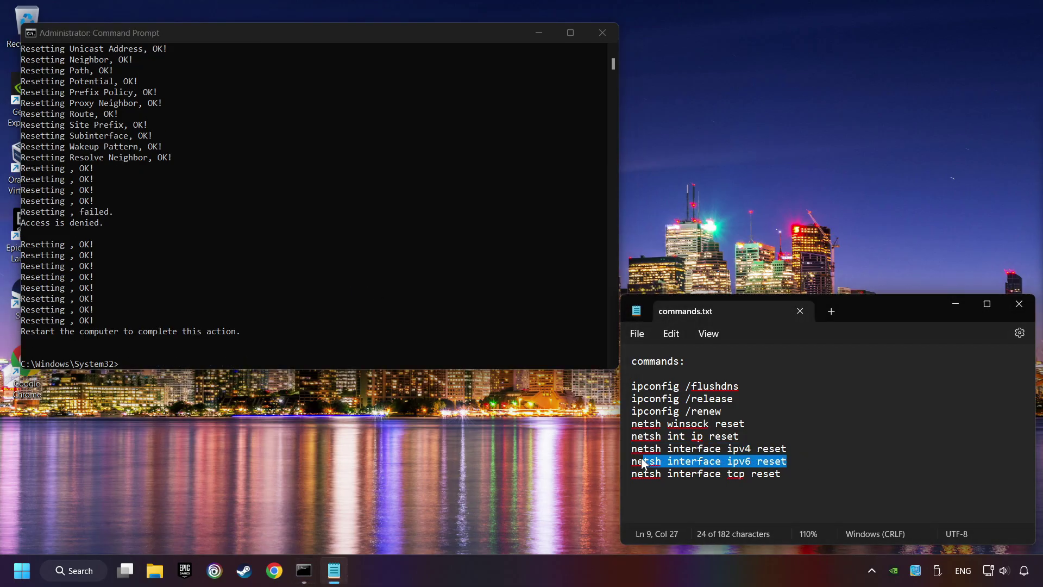
drag(788, 462, 630, 462)
key(ctrl+c)
click(328, 277)
key(ctrl+v)
key(Return)
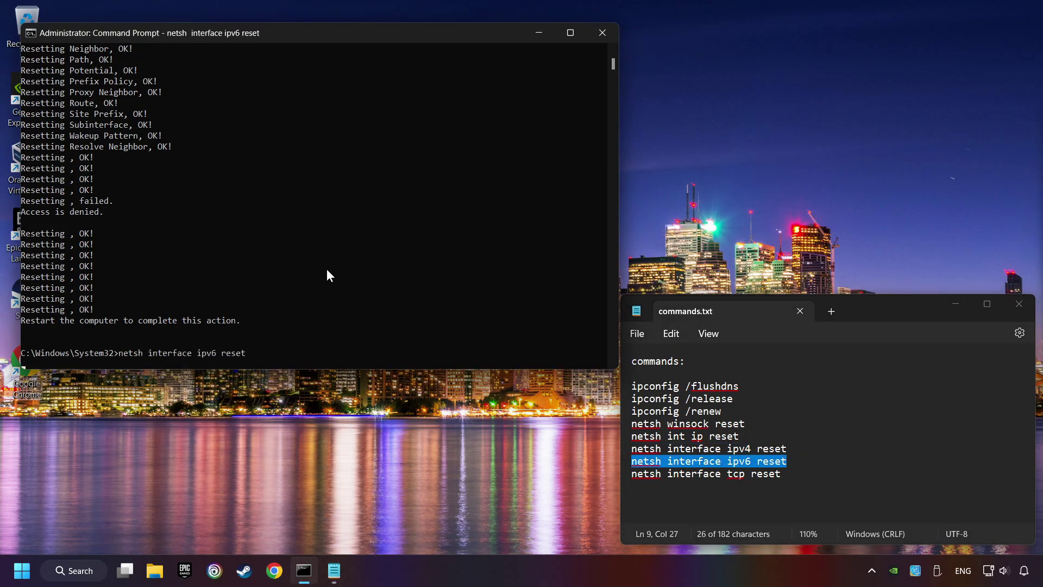
Run netsh interface tcp reset to reset the TCP parameters.
drag(781, 474, 619, 471)
key(ctrl+c)
click(359, 319)
key(ctrl+v)
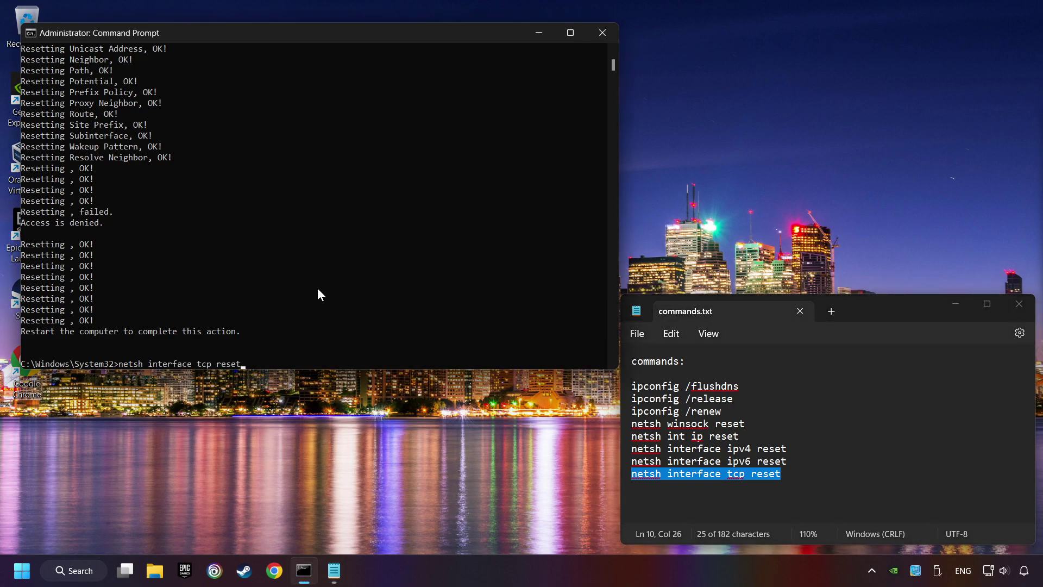
key(Return)
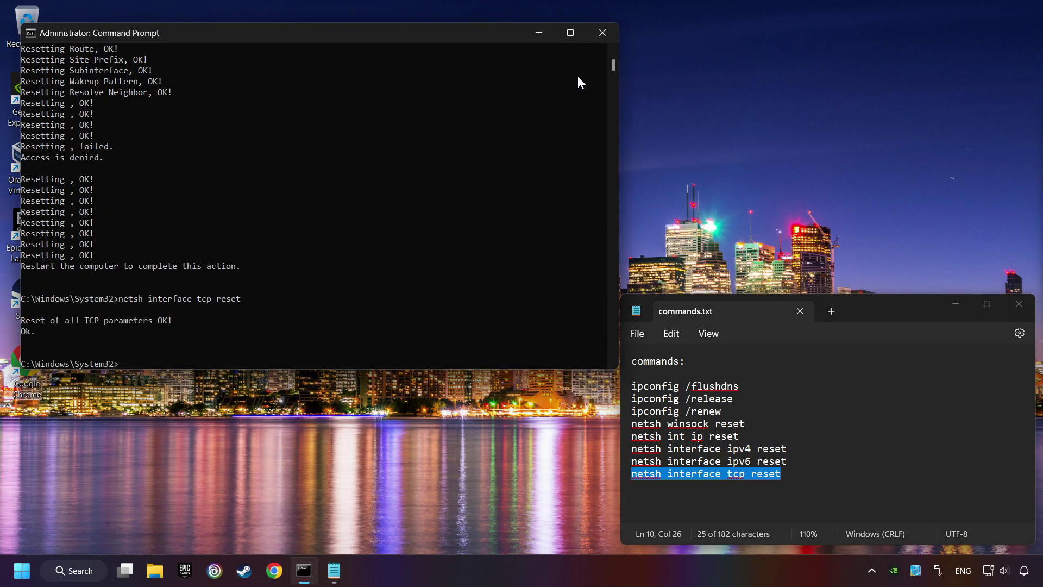
Close Command Prompt and commands.txt, then bring up the Start menu power options.
click(602, 33)
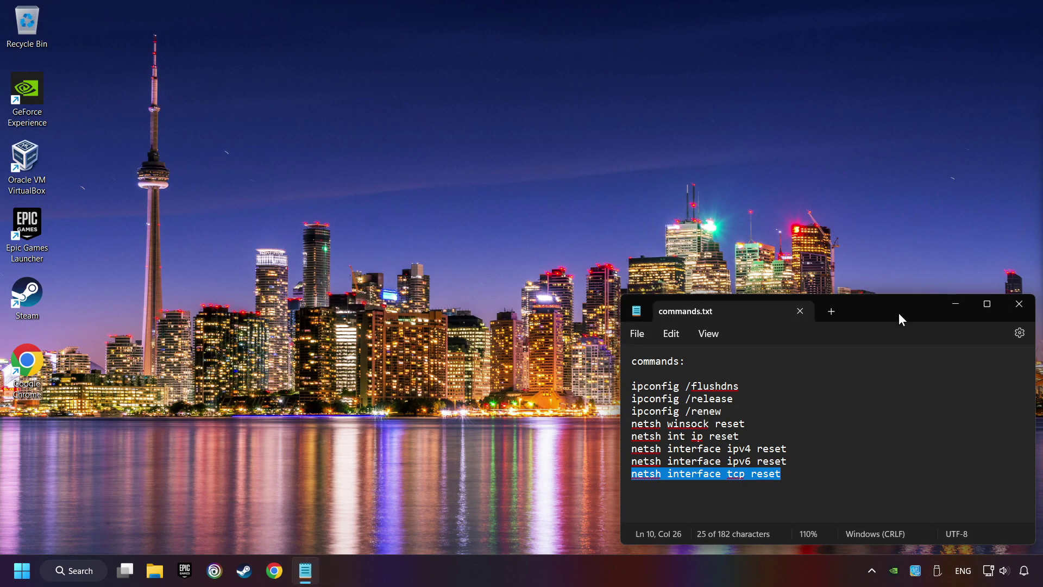
click(1019, 304)
click(23, 570)
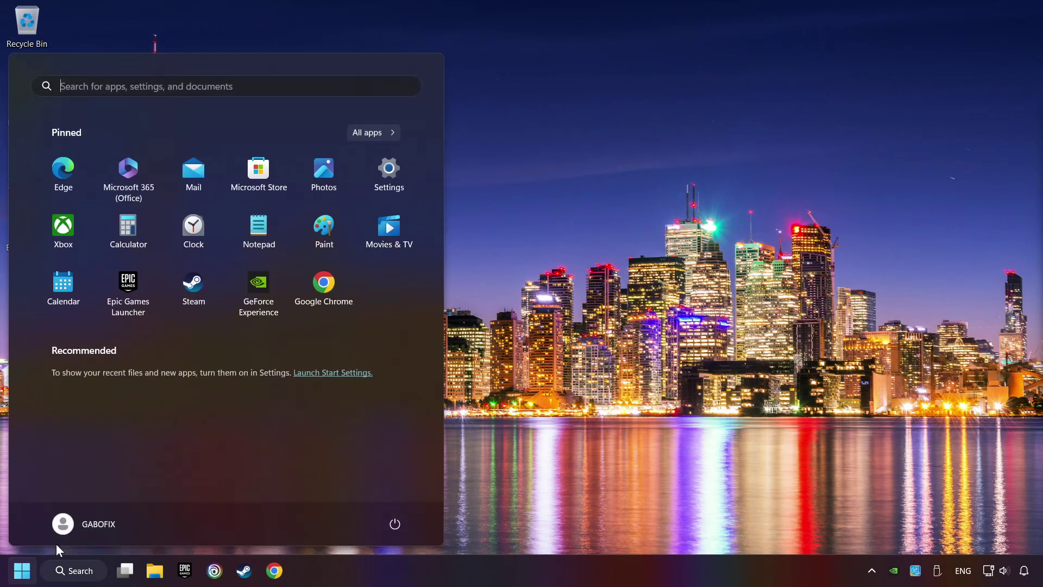
click(396, 526)
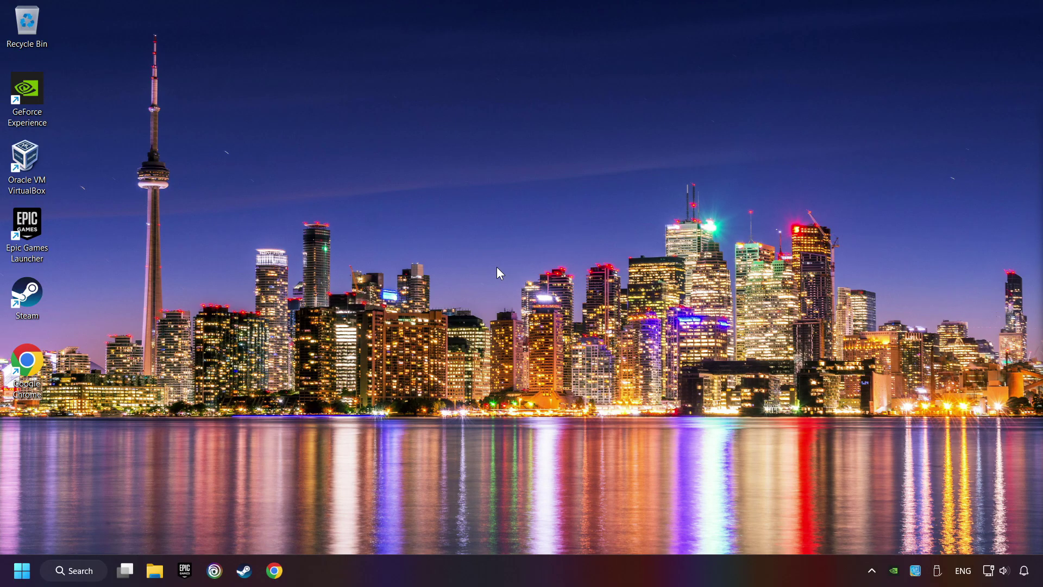
Confirm Reset now under Advanced network settings > Network reset, then close Settings.
right_click(989, 571)
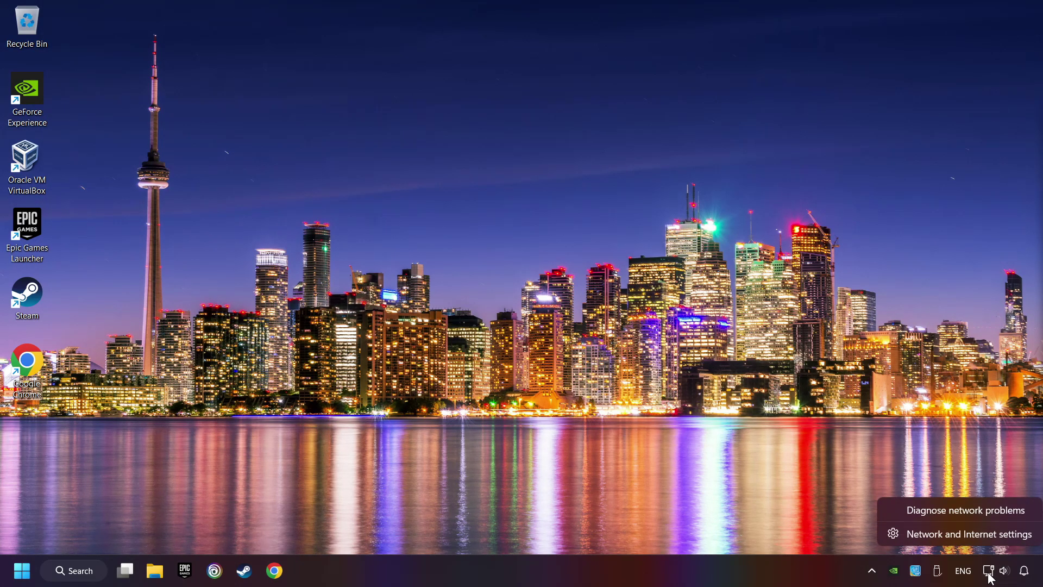
click(980, 538)
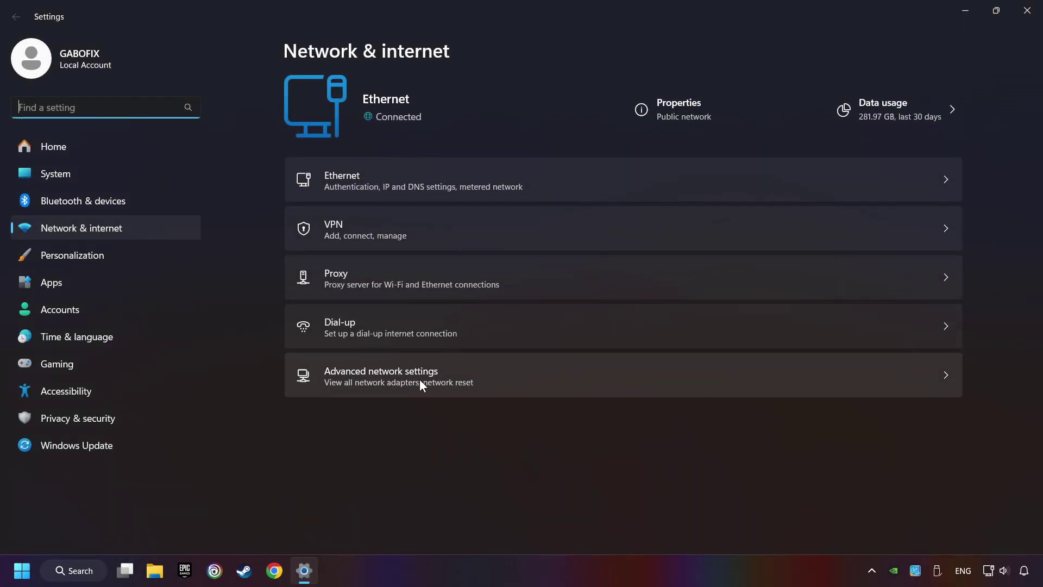
click(531, 374)
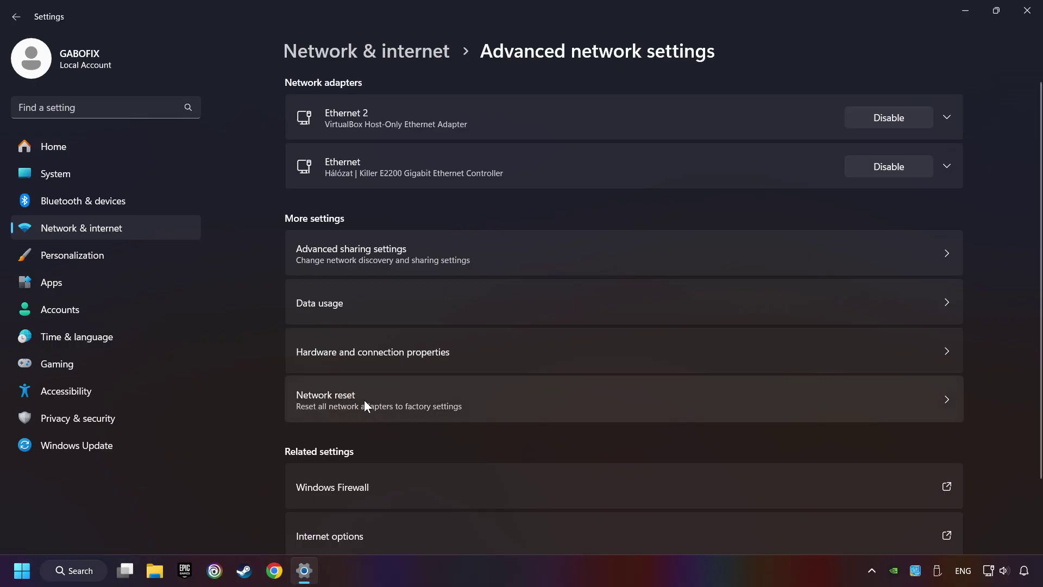
click(557, 397)
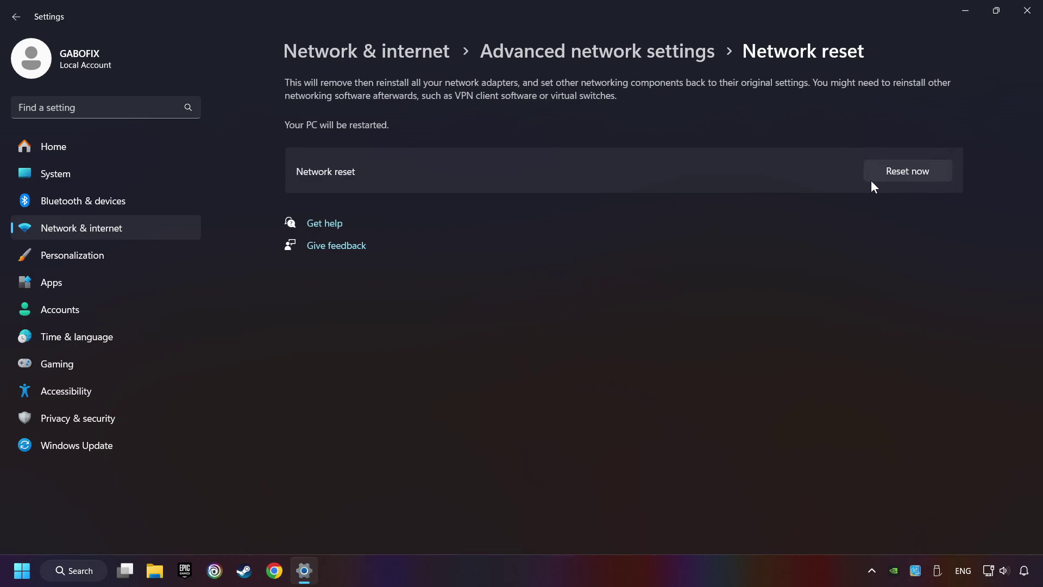
click(913, 176)
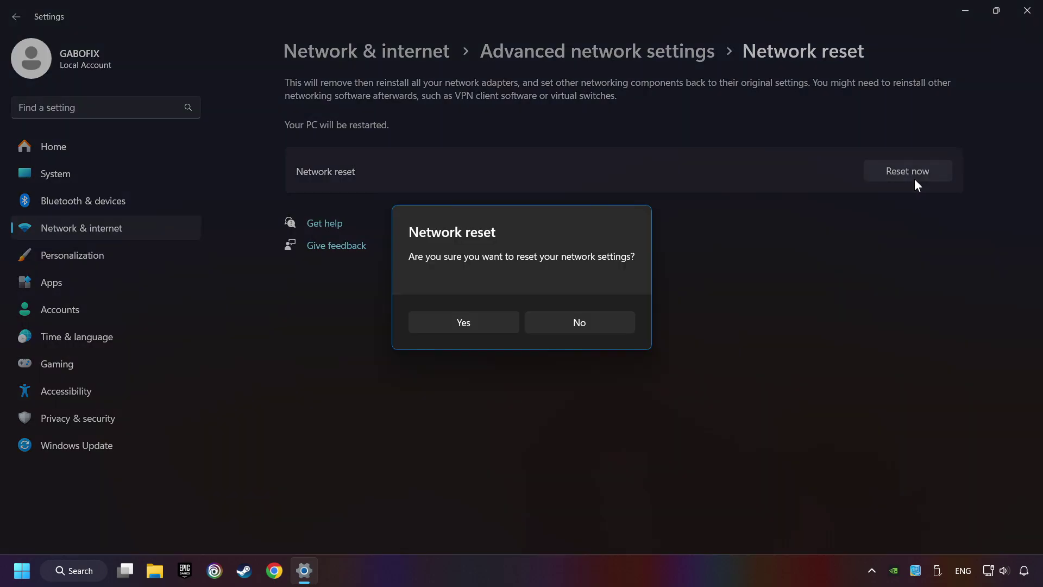
click(470, 330)
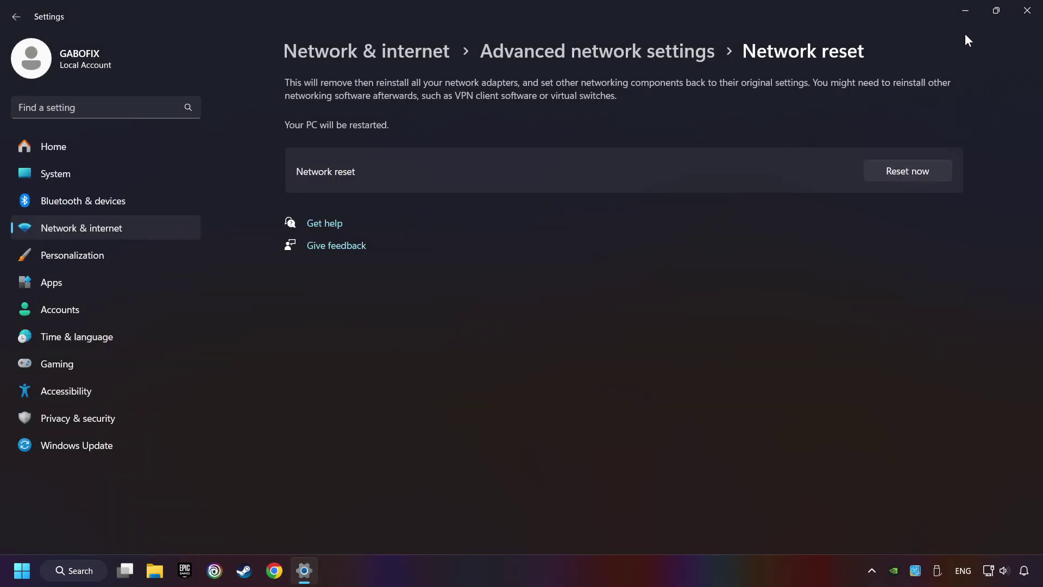
click(1027, 11)
Open the Start power options again, then launch Control Panel from a search.
click(22, 570)
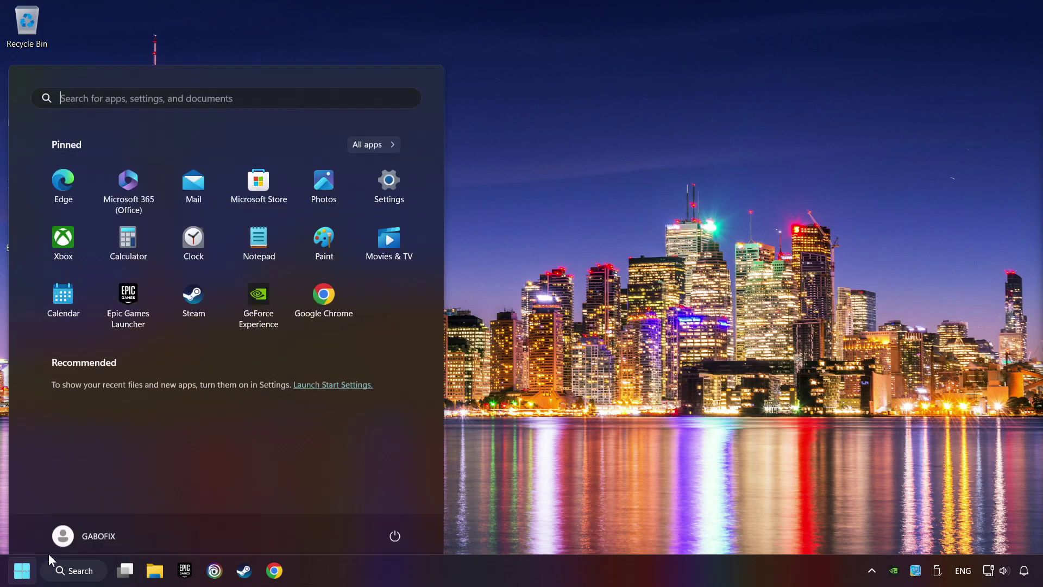
click(394, 523)
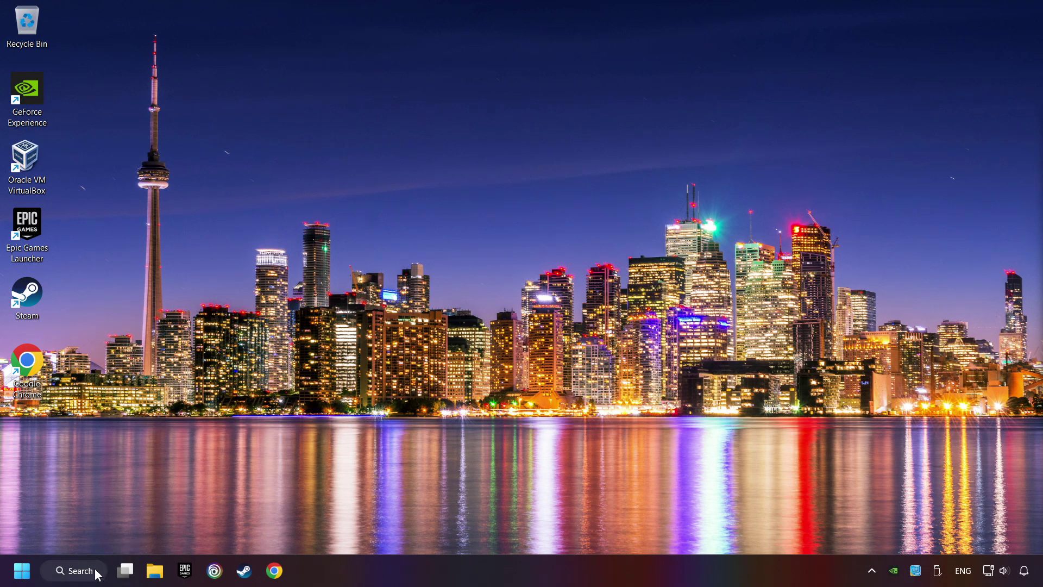
click(80, 571)
text(control Panel)
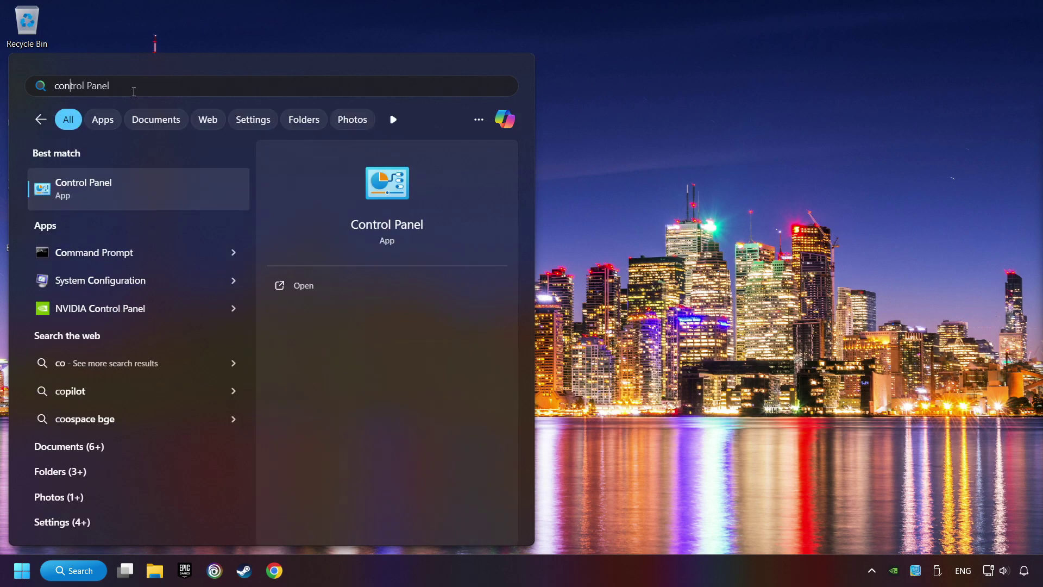
text(trol panel)
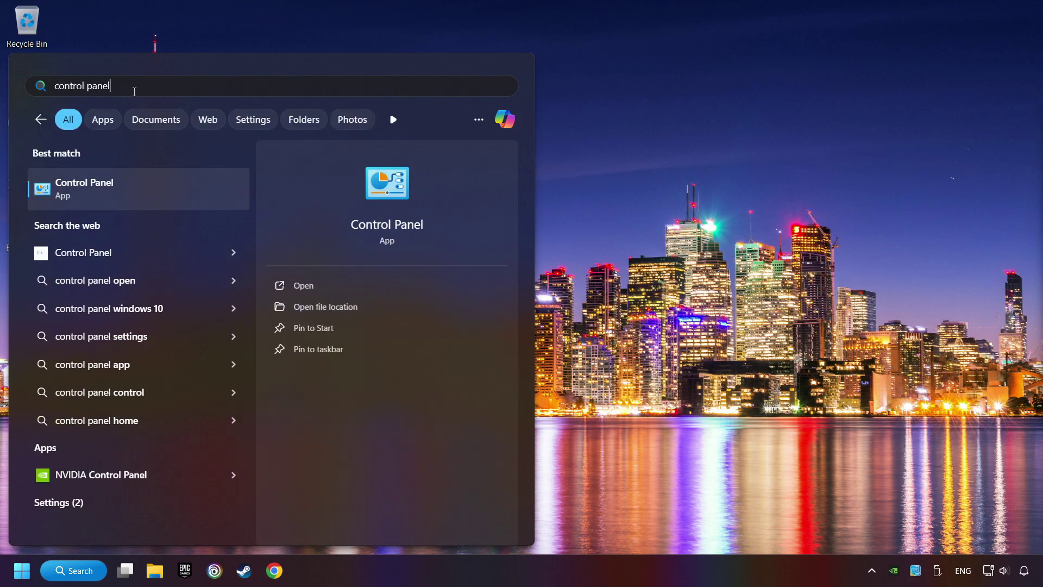
click(192, 193)
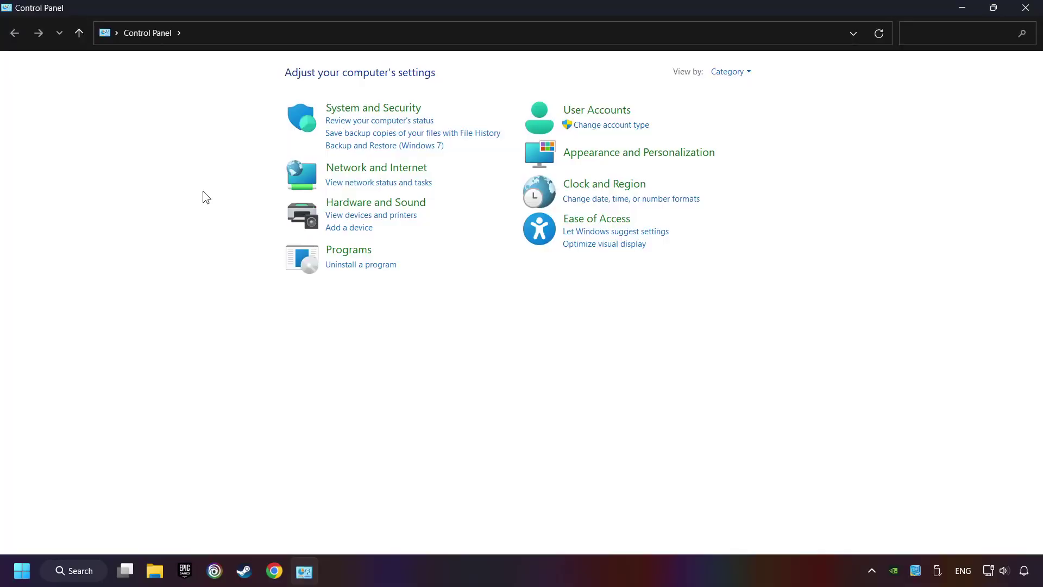
Open Ethernet's properties via Network and Sharing Center's adapter settings and select TCP/IPv4.
click(371, 168)
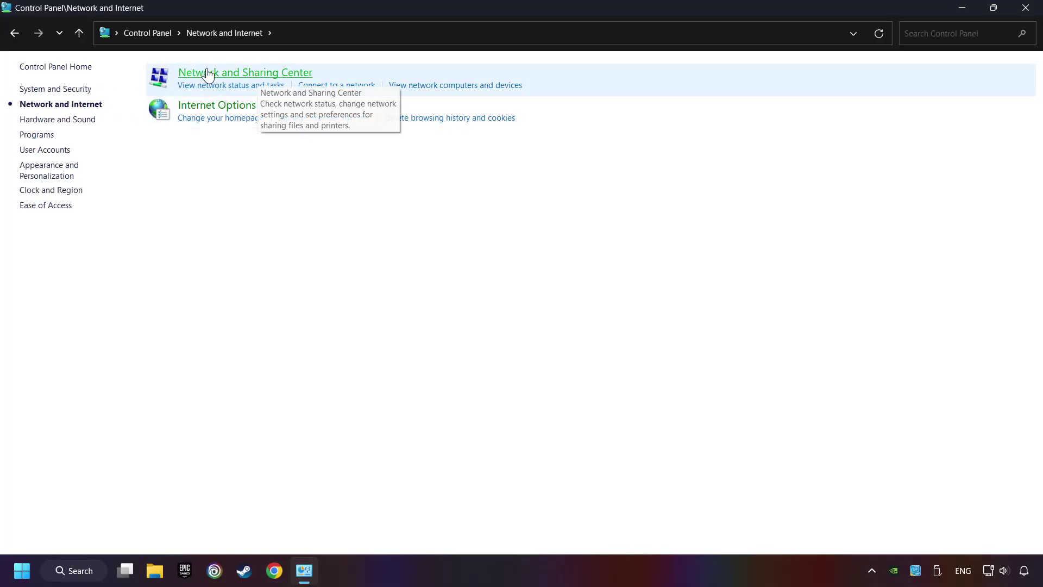
click(256, 77)
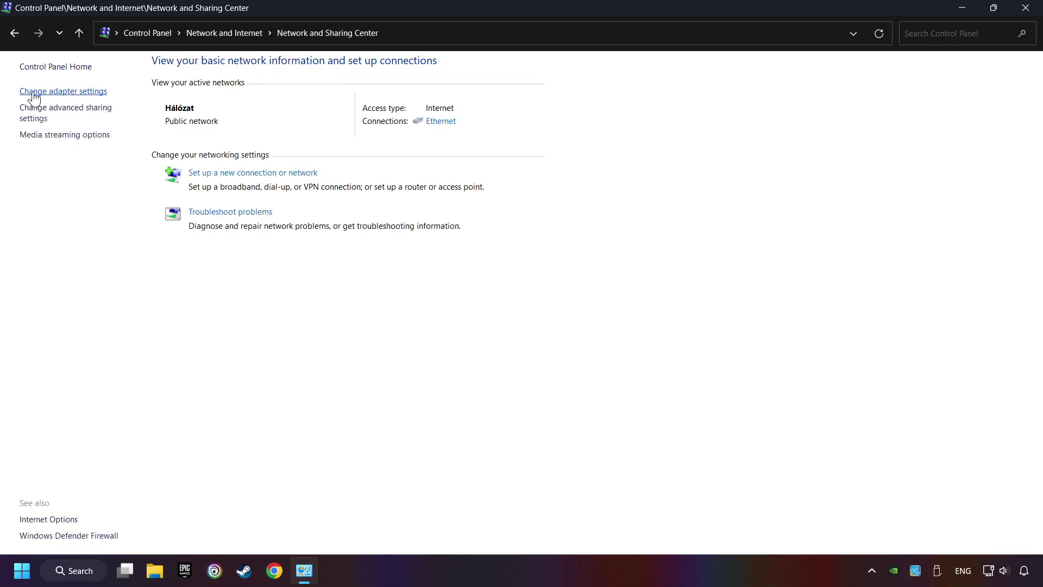
click(63, 91)
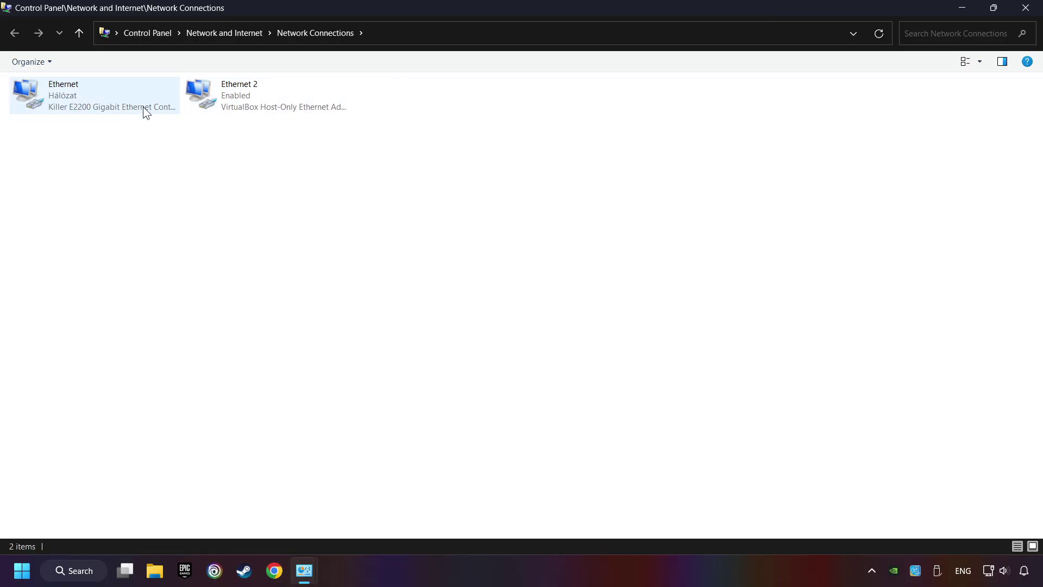
right_click(93, 96)
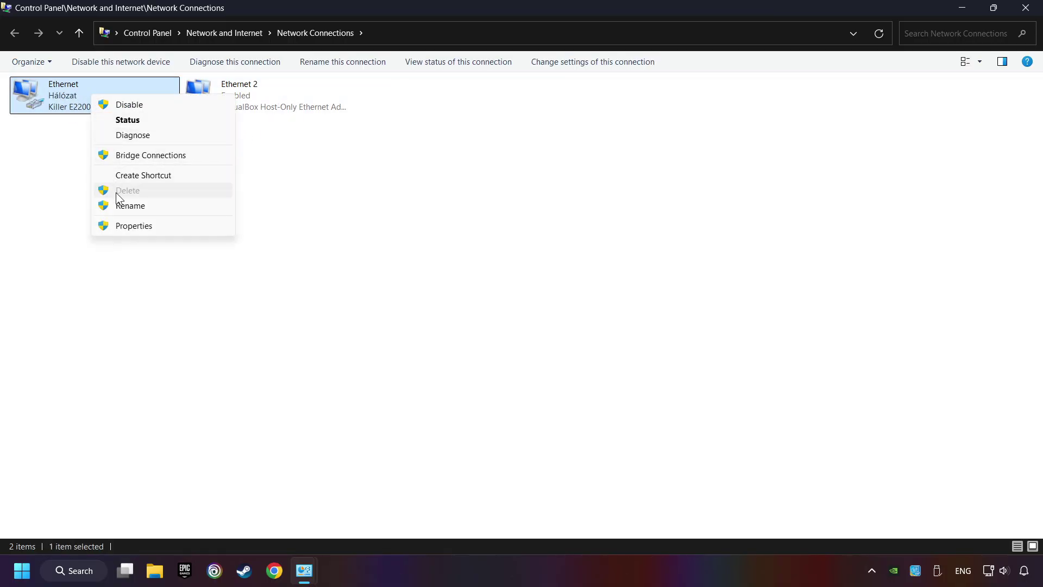
click(187, 226)
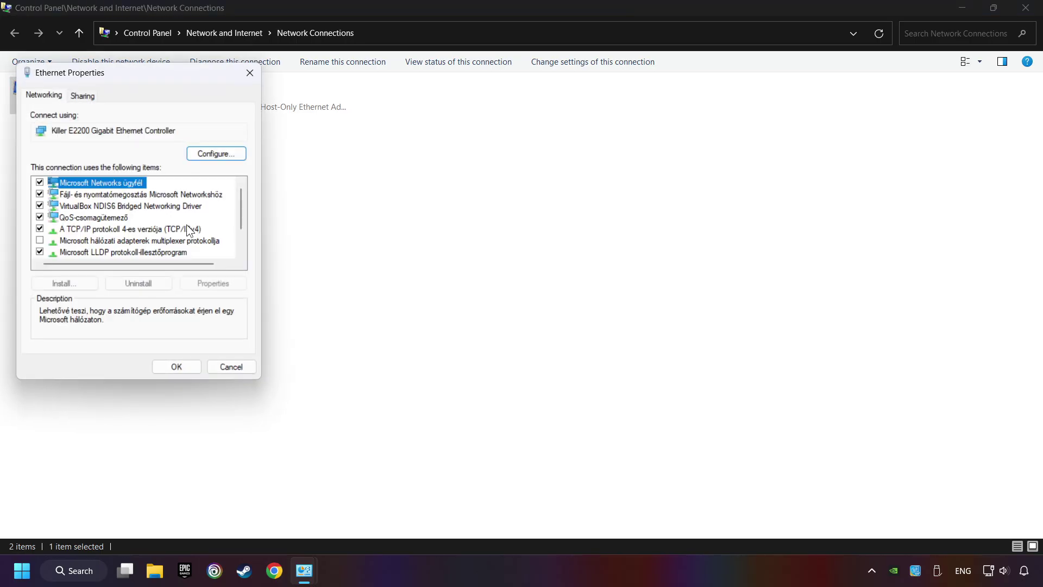
drag(164, 74, 459, 126)
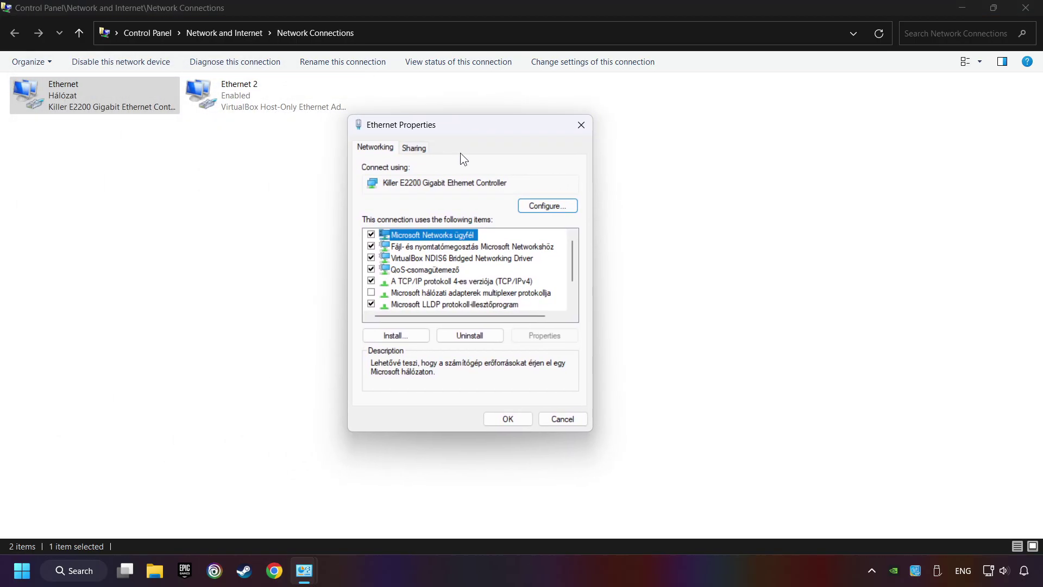
click(437, 285)
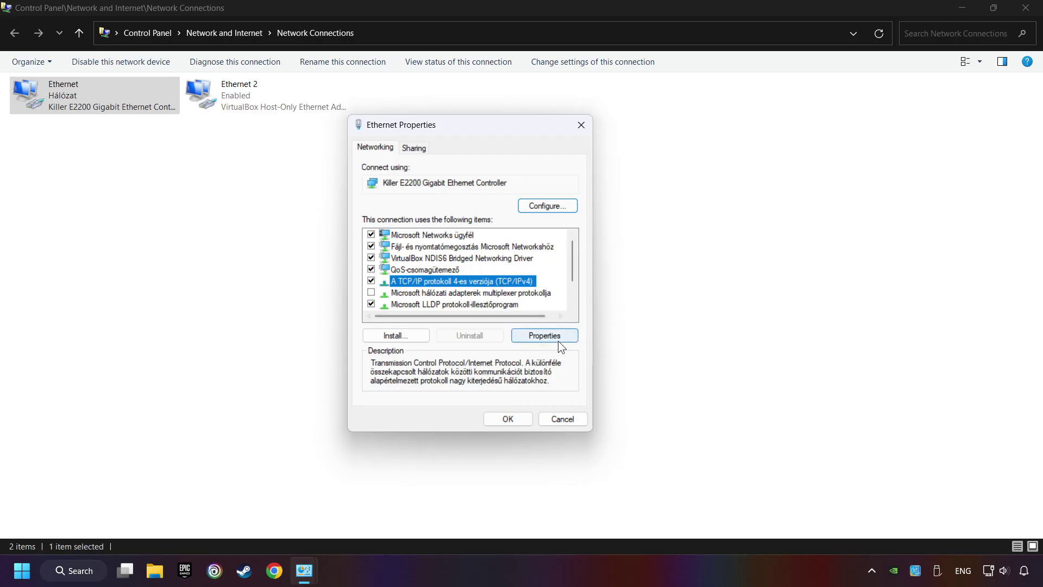
Give Ethernet IPv4 manual DNS servers 8.8.8.8 and 8.8.4.4, then confirm and close properties.
click(545, 336)
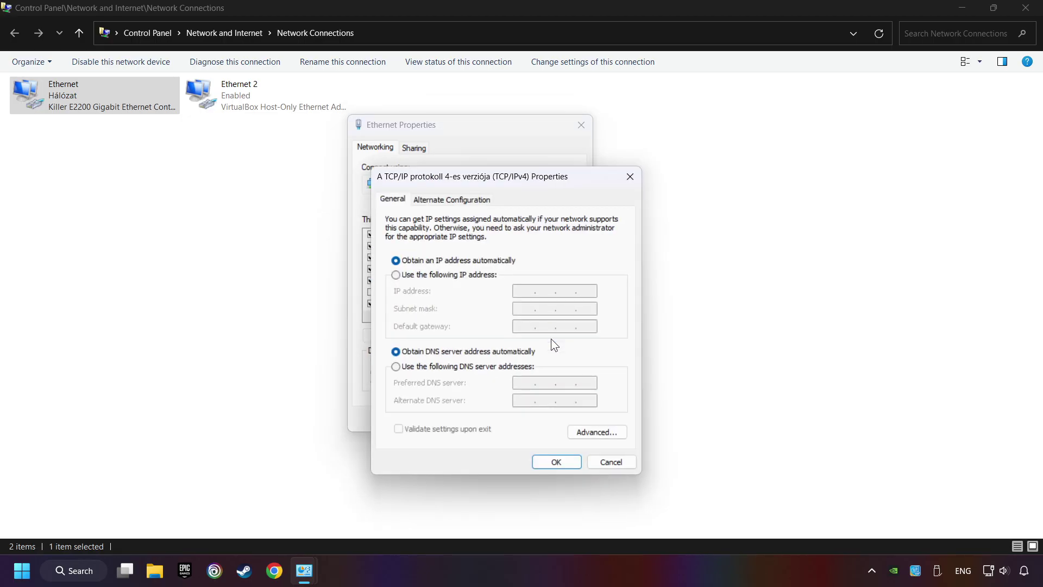
drag(533, 180, 503, 133)
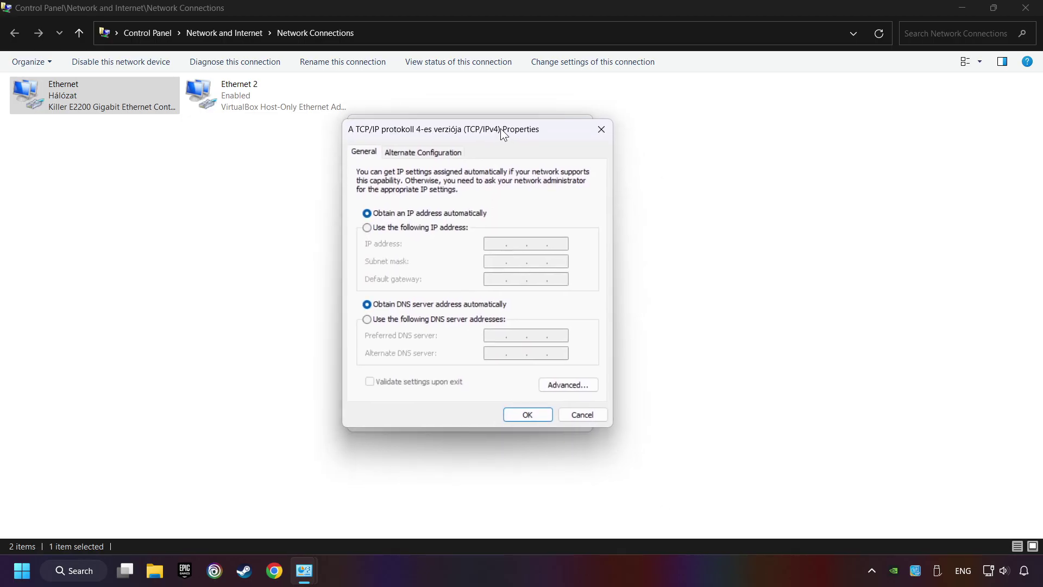
click(368, 320)
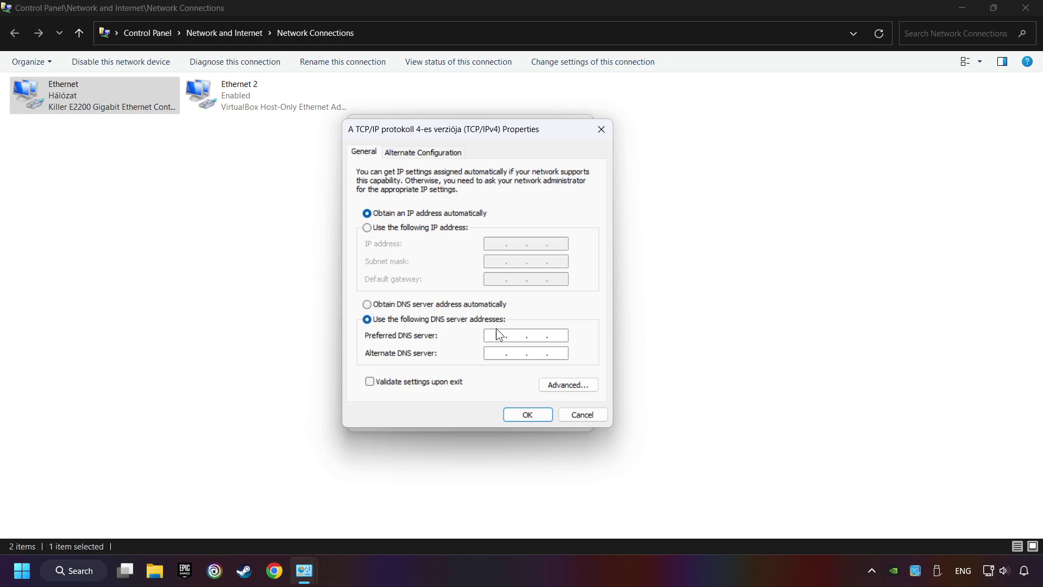
text(8.8.8.)
text(8)
text(8.8.)
text(4.4)
click(526, 414)
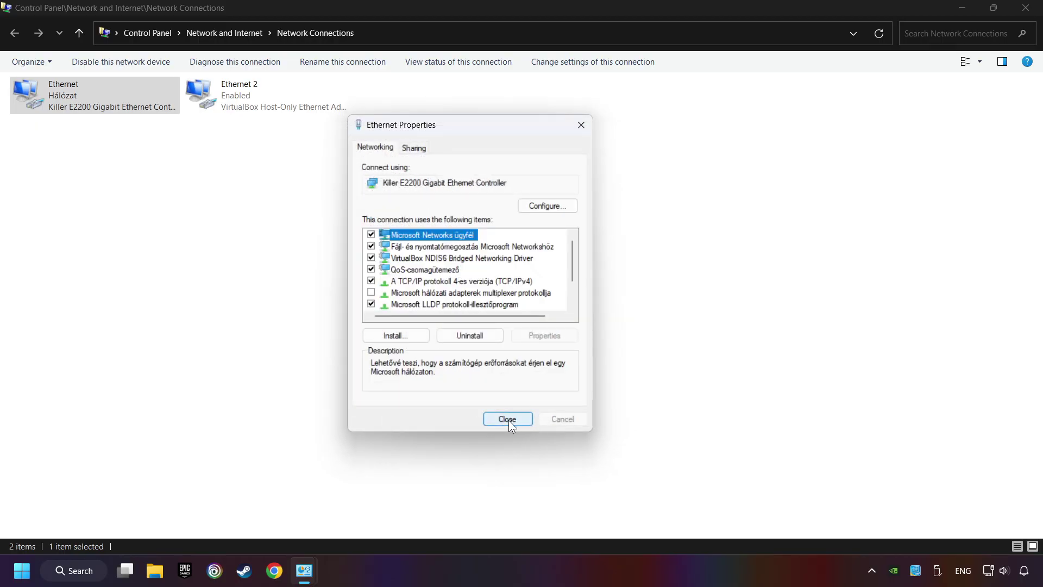
click(509, 419)
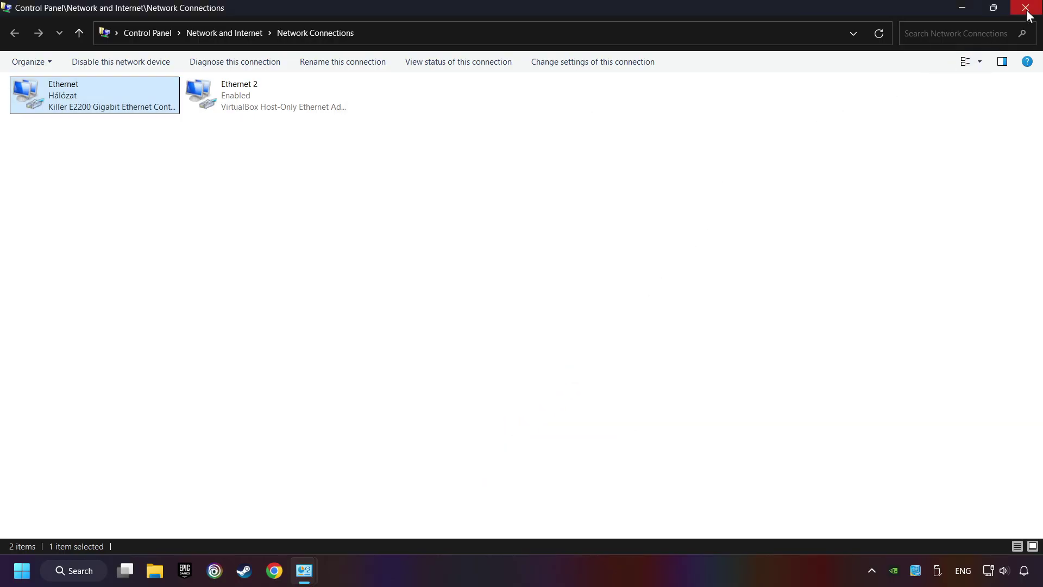